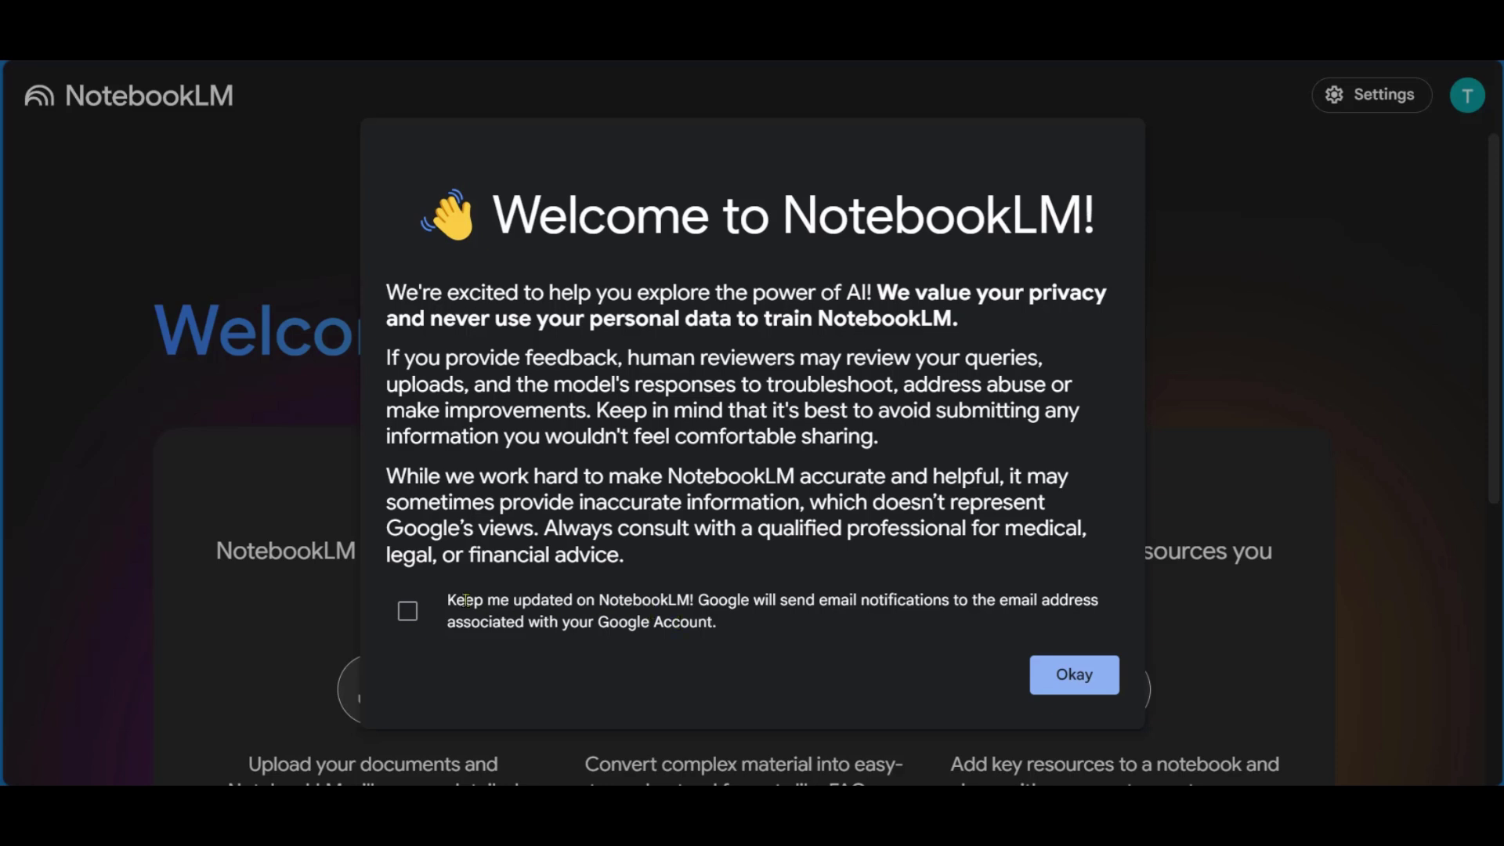
Tick 'Keep me updated on NotebookLM!' in the welcome dialog
click(405, 617)
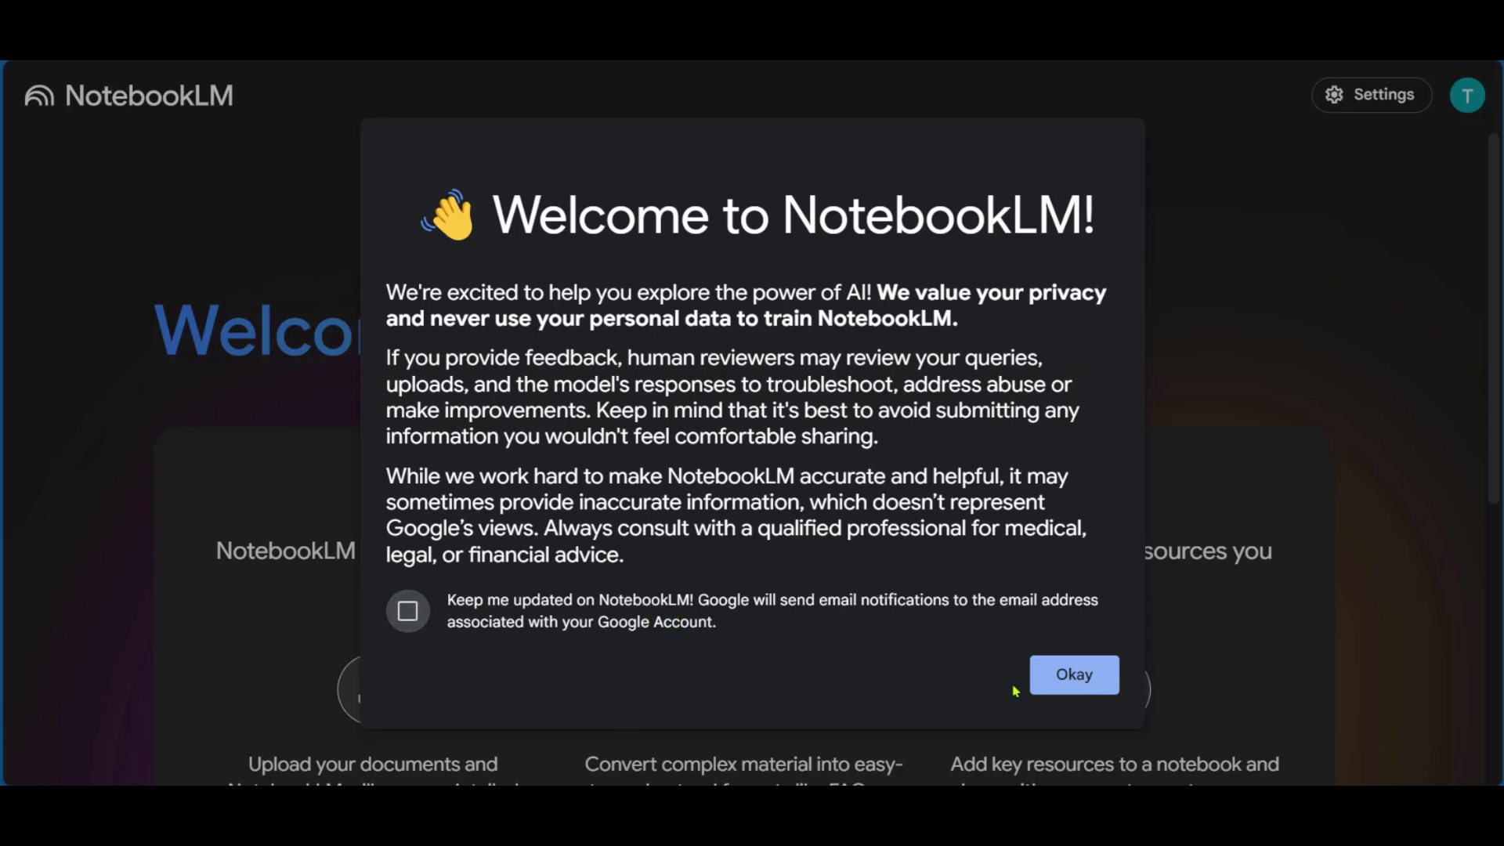
Close the welcome dialog and scroll down to the 'Create your first notebook' panel
click(1057, 675)
scroll(880, 475, down, 3)
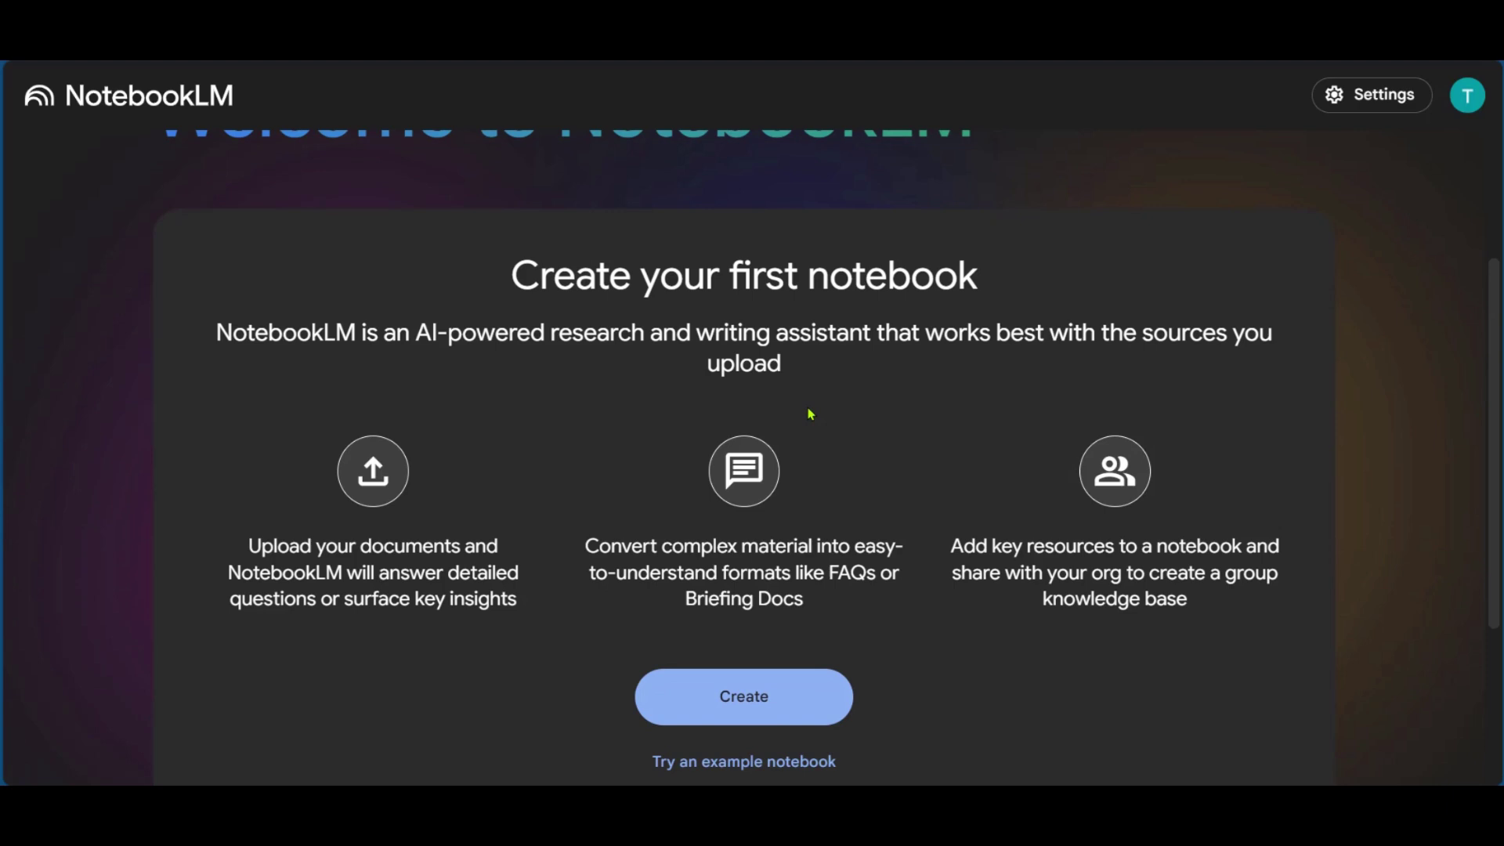
scroll(811, 413, up, 2)
scroll(811, 411, down, 3)
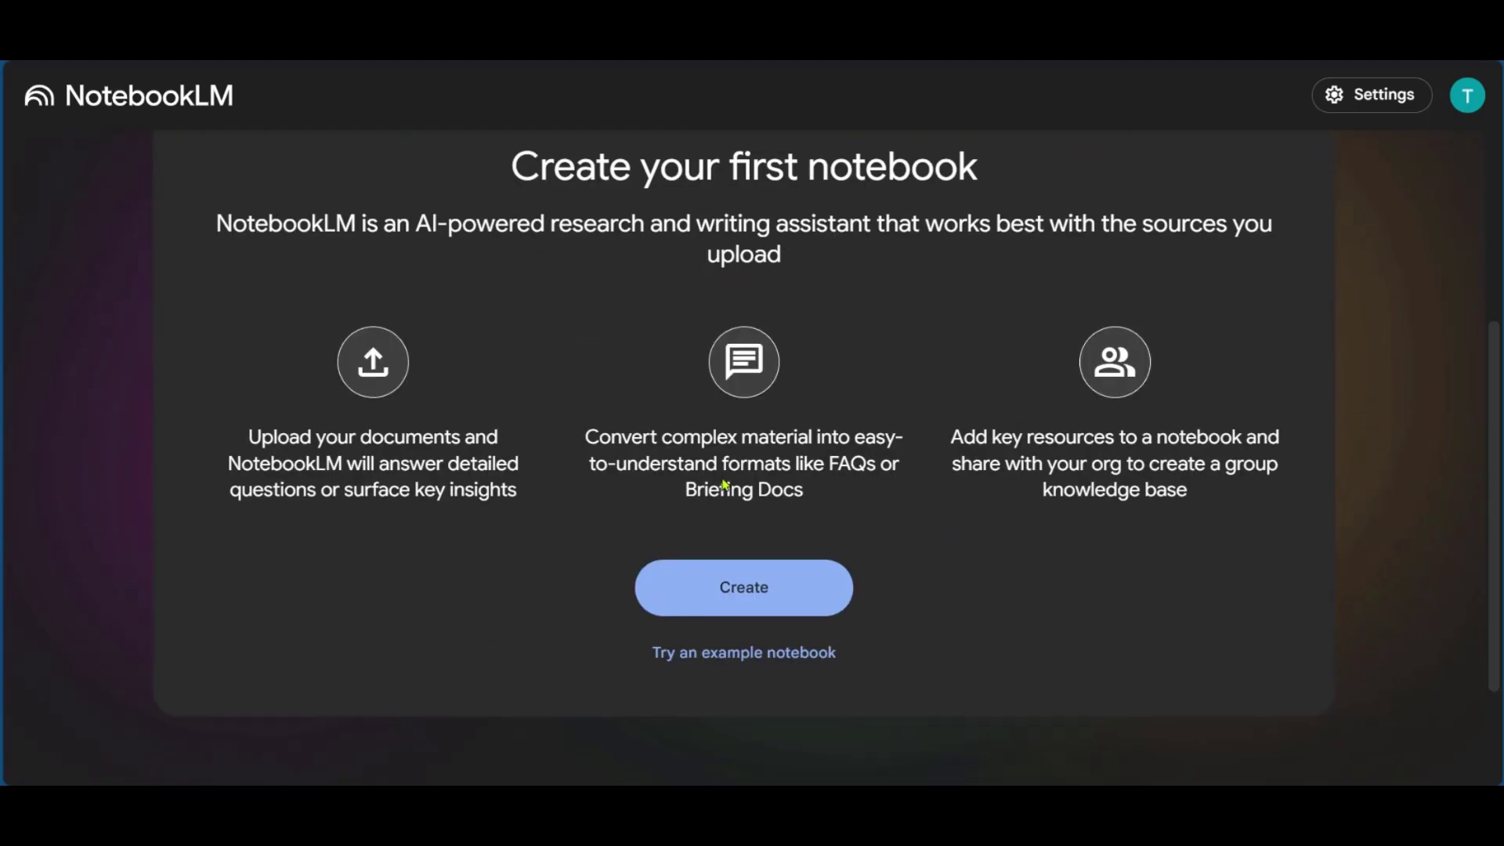
scroll(416, 473, up, 3)
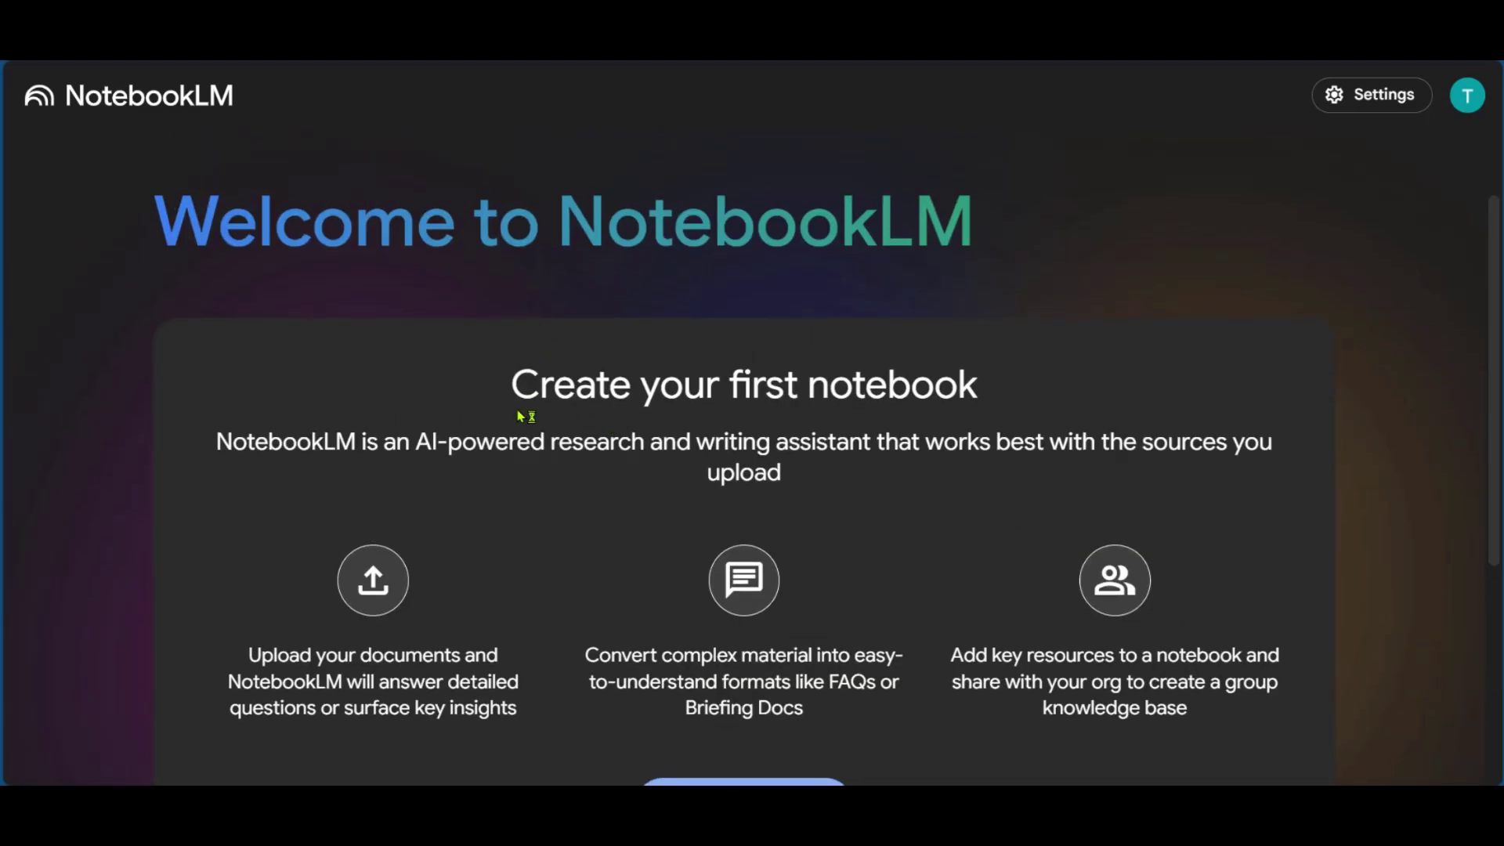
scroll(509, 413, down, 2)
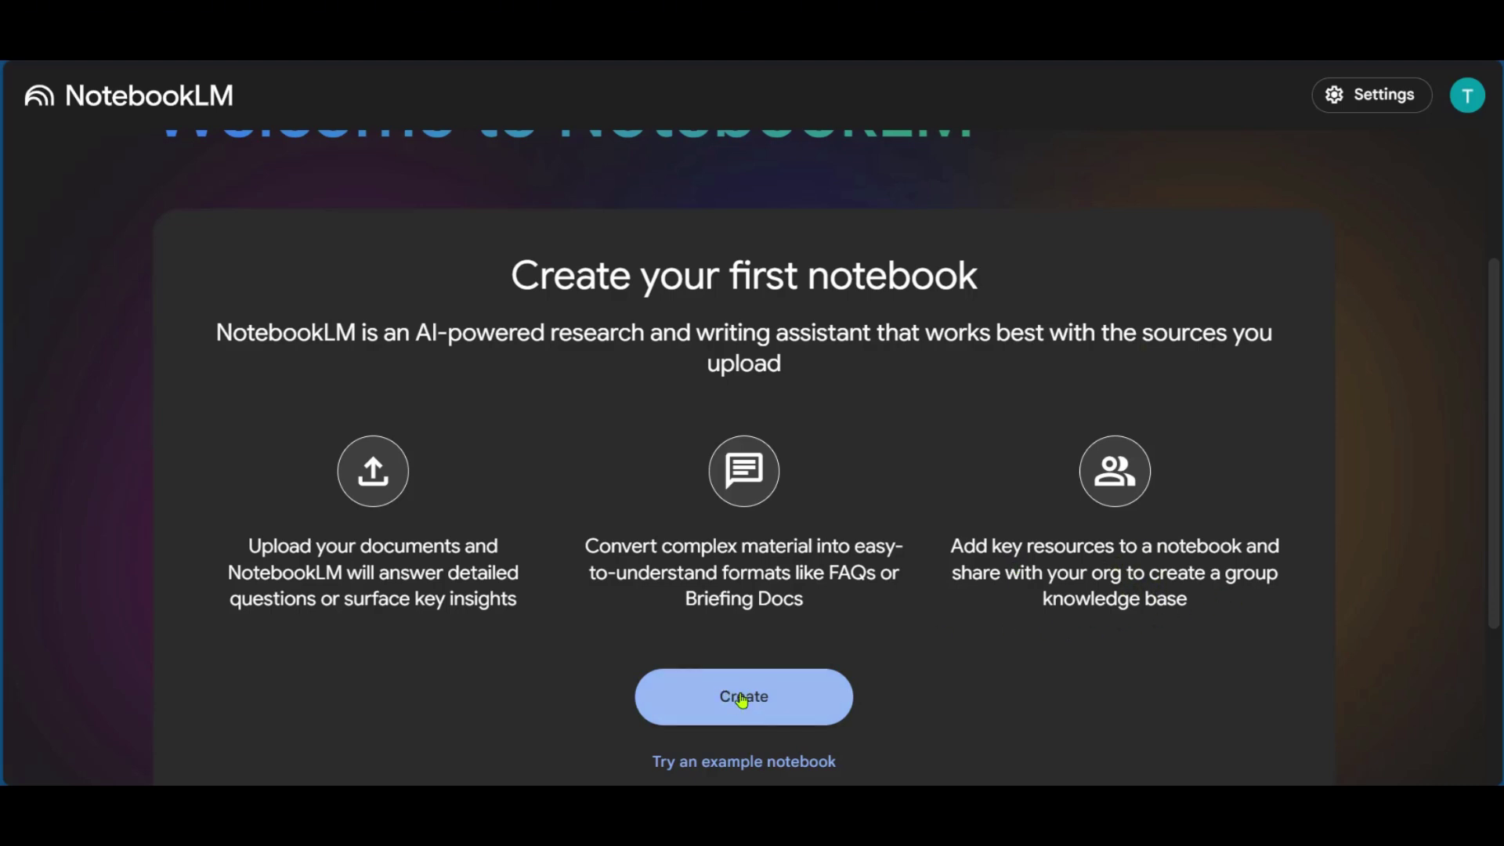
scroll(903, 691, down, 2)
scroll(904, 691, down, 1)
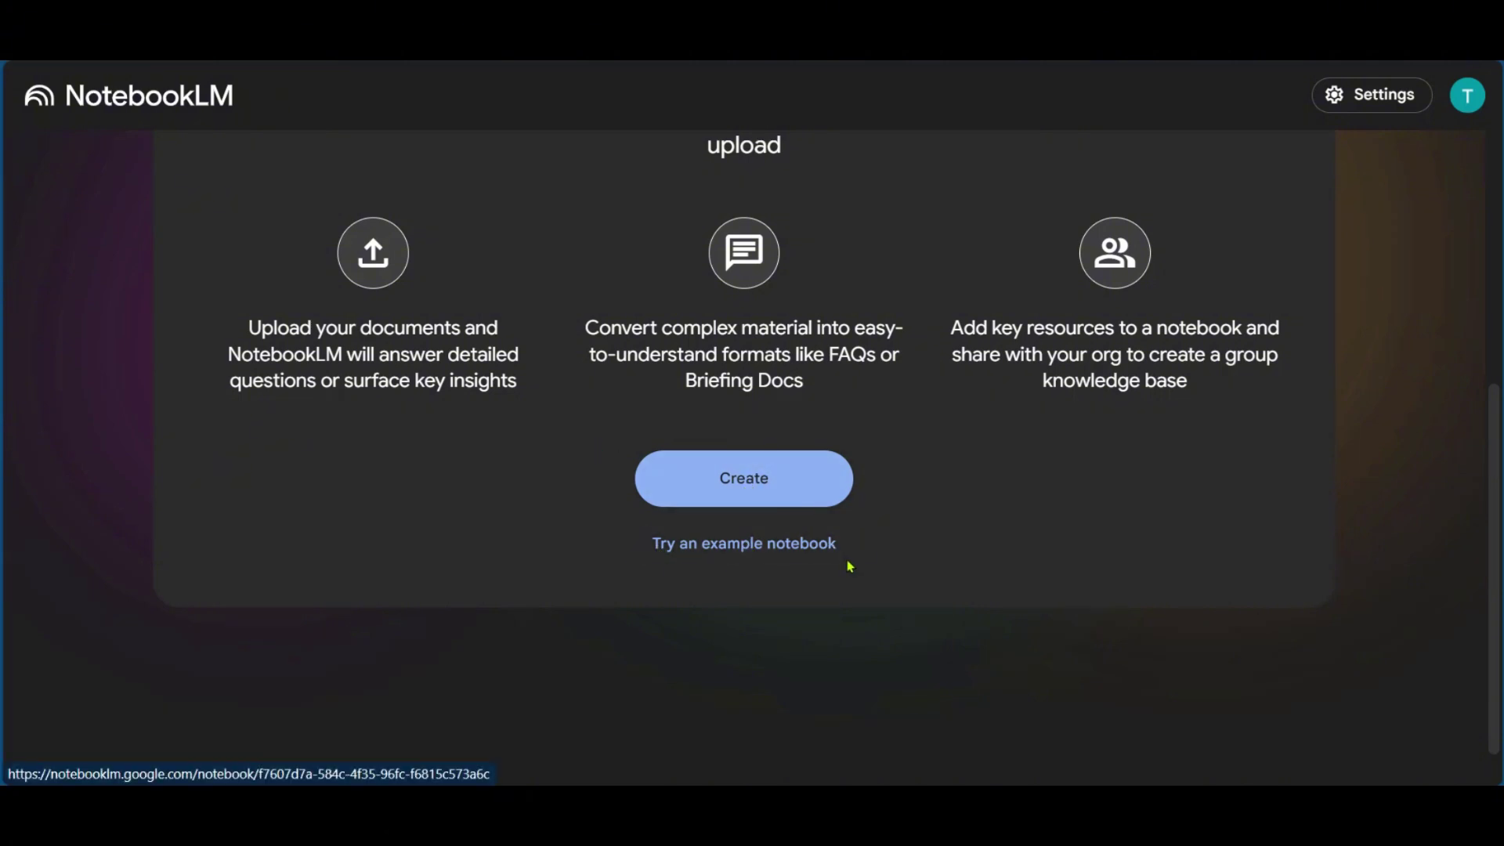
Open the 'Introduction to NotebookLM' example notebook with its 7 sources
click(700, 553)
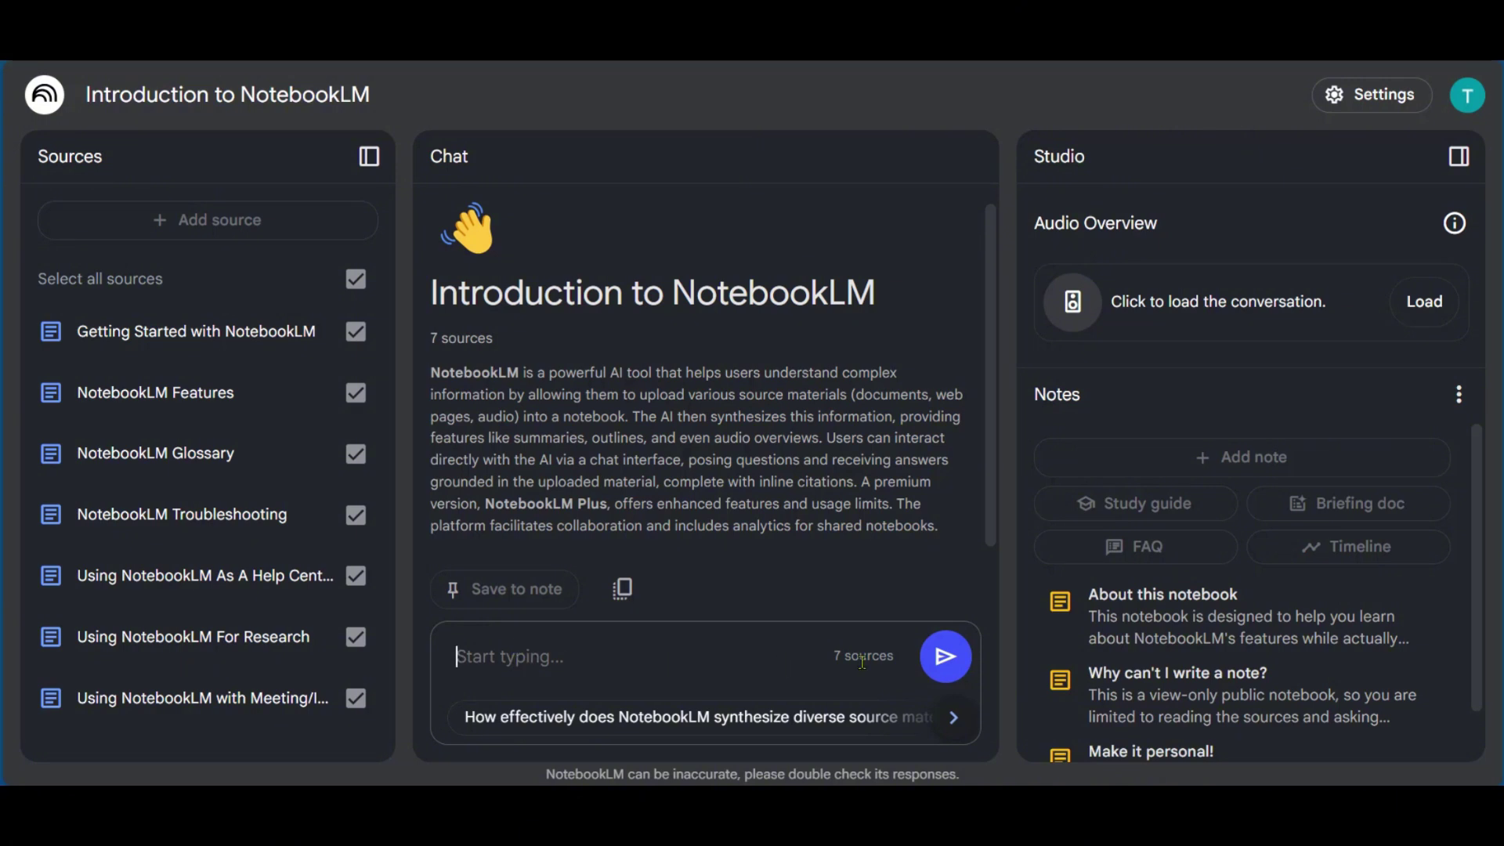
Ask the chat 'what is Notebooklm about?' and scroll through the cited answer
text(what is Notebooklm about?)
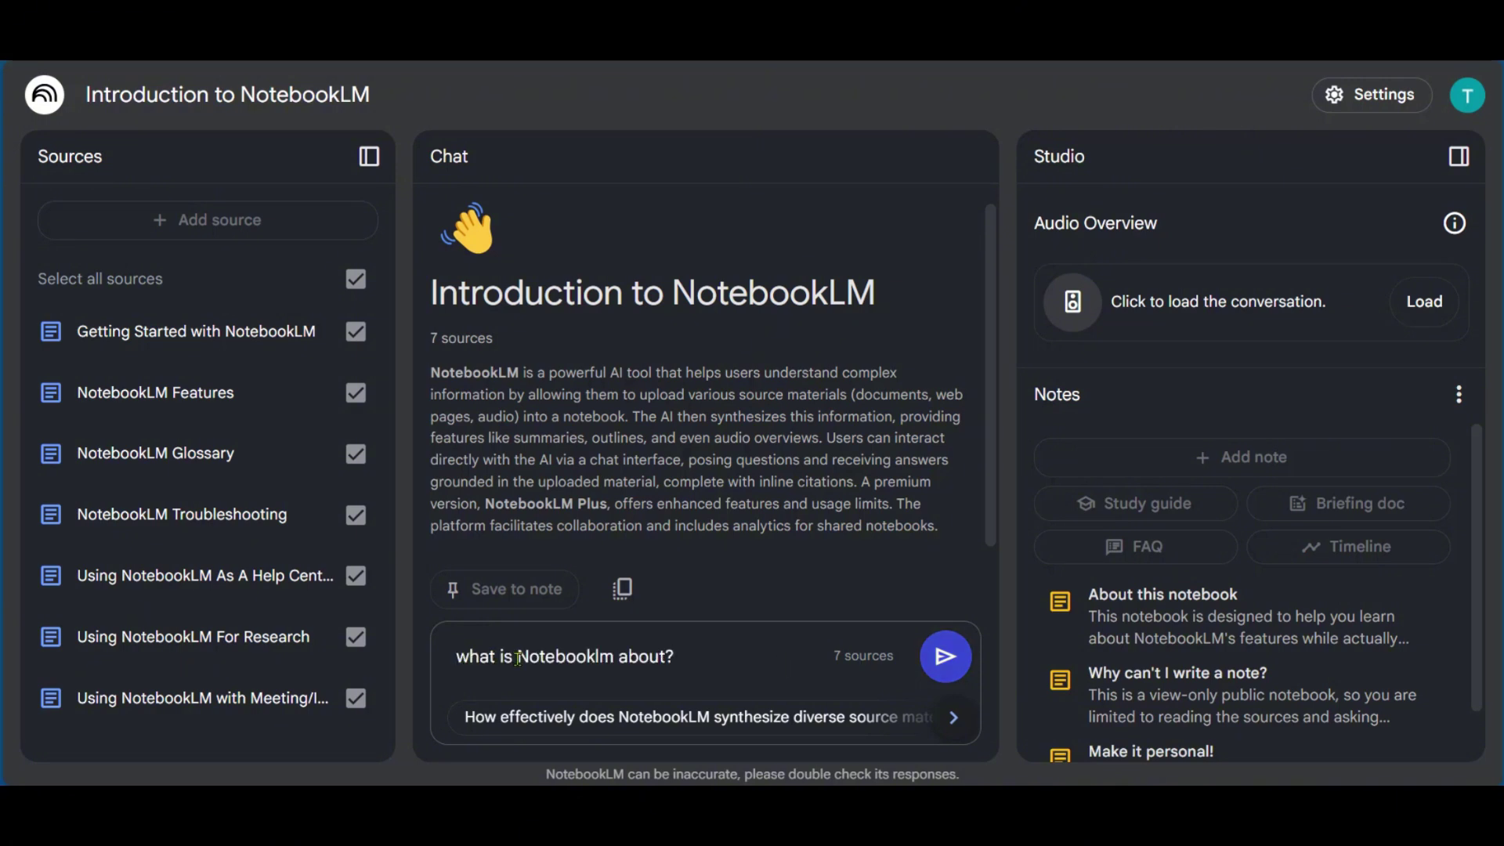
click(947, 658)
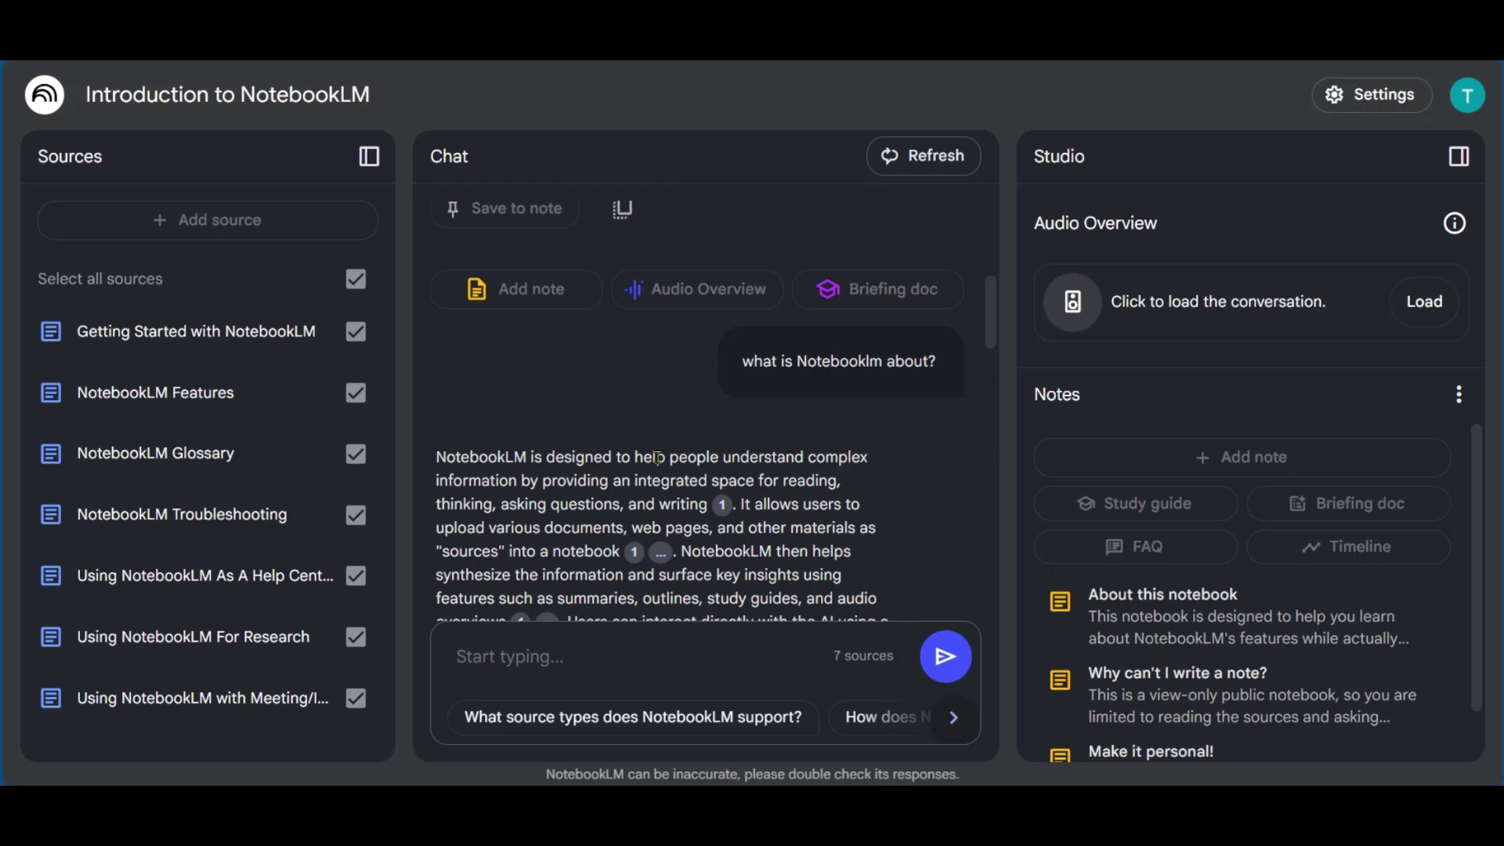
scroll(625, 472, down, 15)
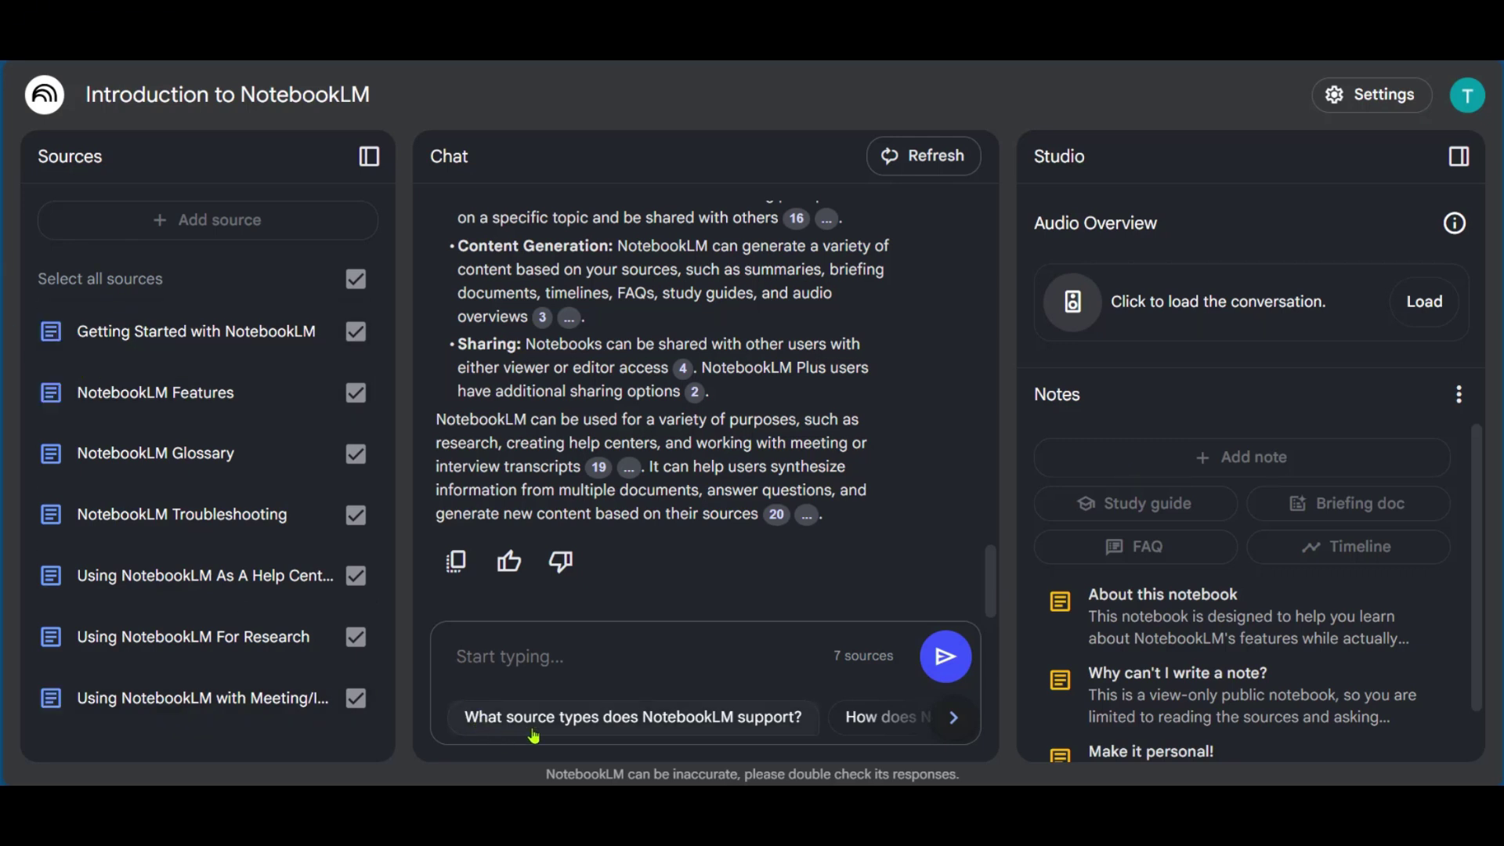
Ask the suggested question 'What are the limitations of Audio Overviews?' and read the answer
click(955, 728)
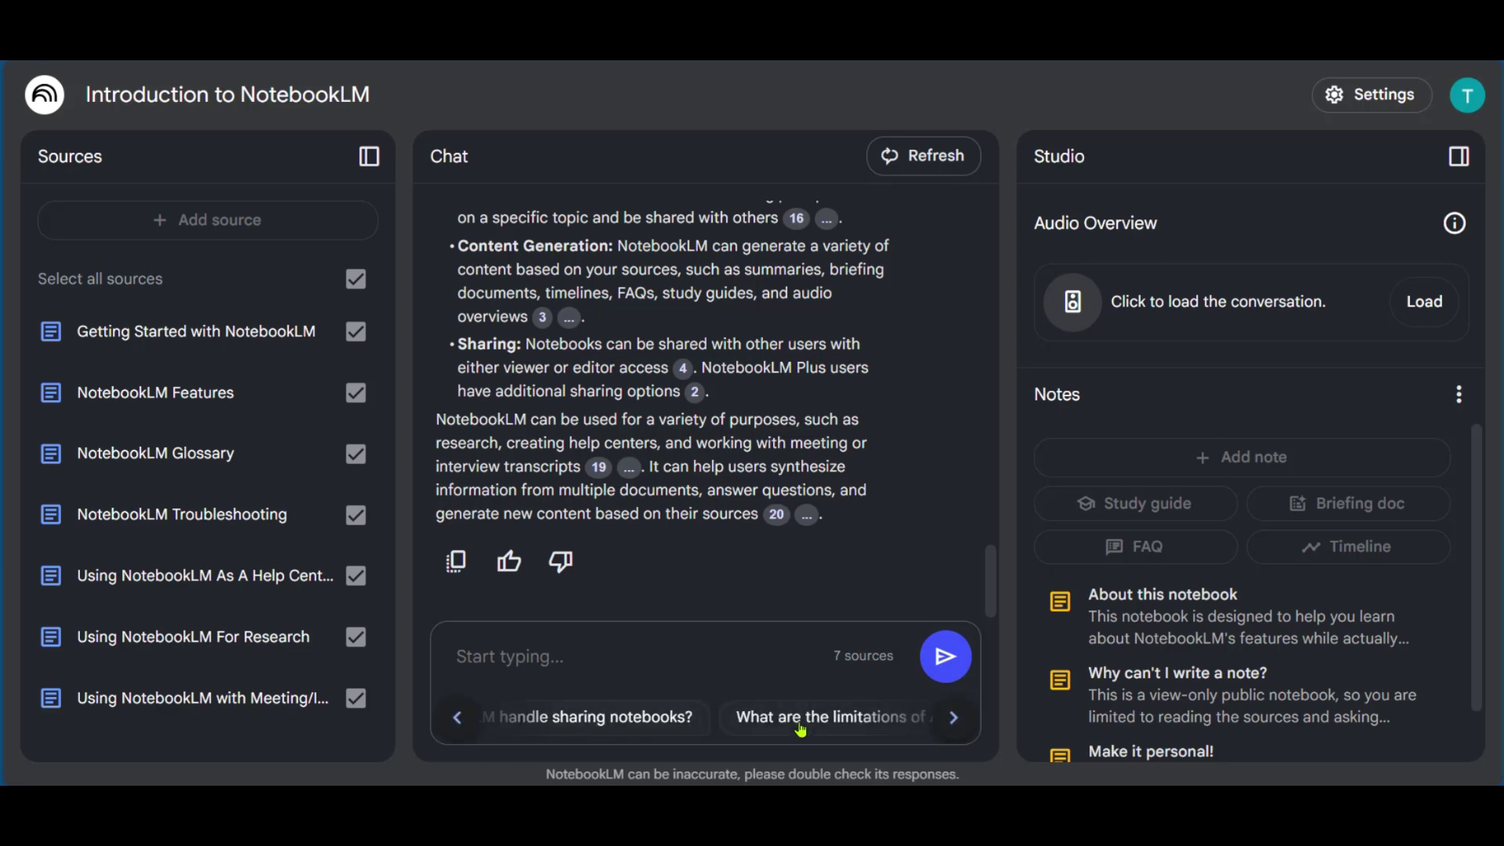
click(747, 727)
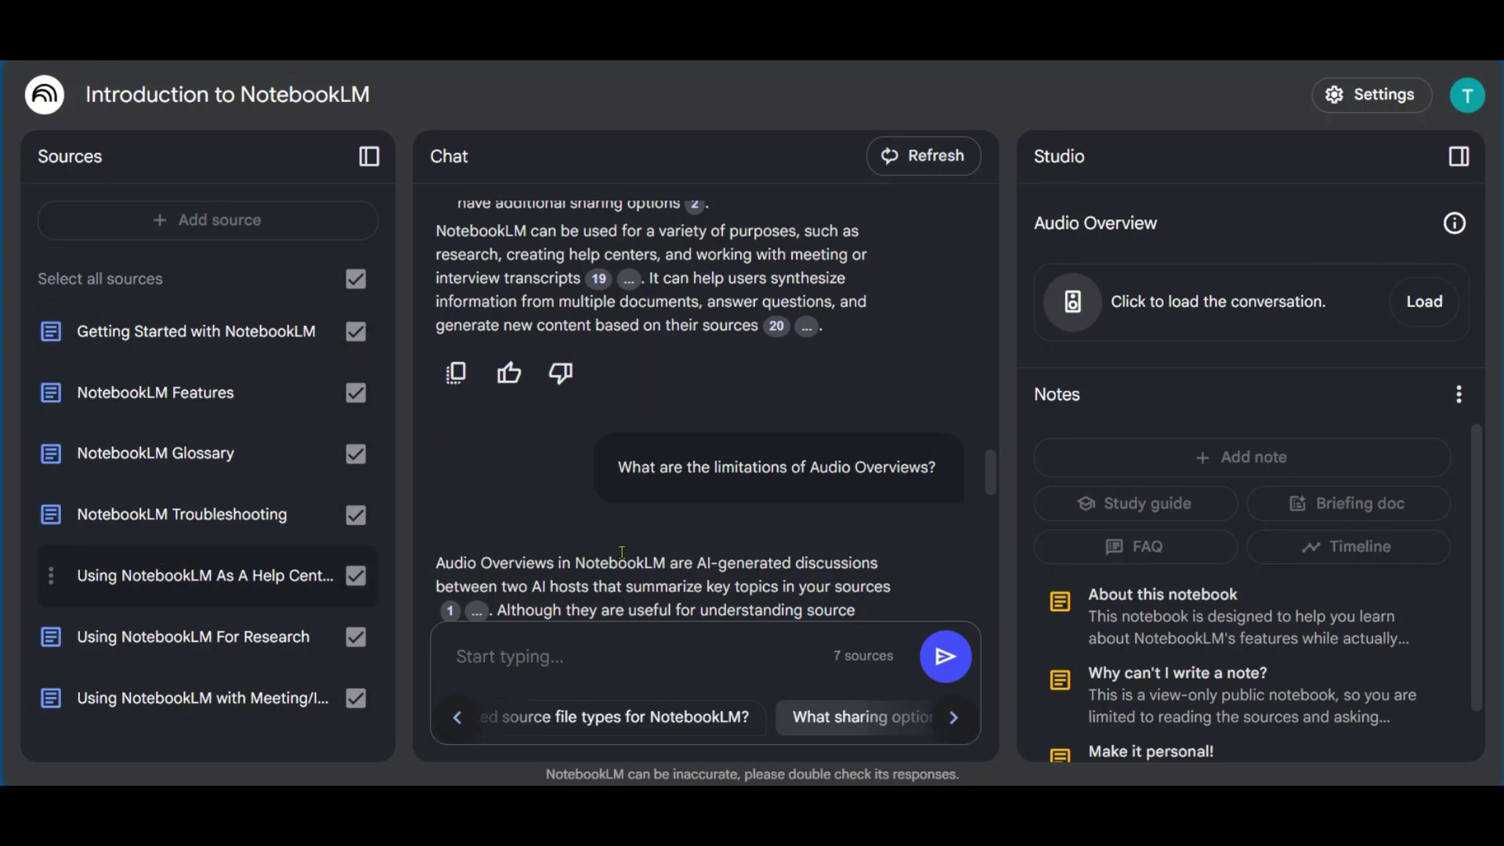
scroll(529, 290, down, 4)
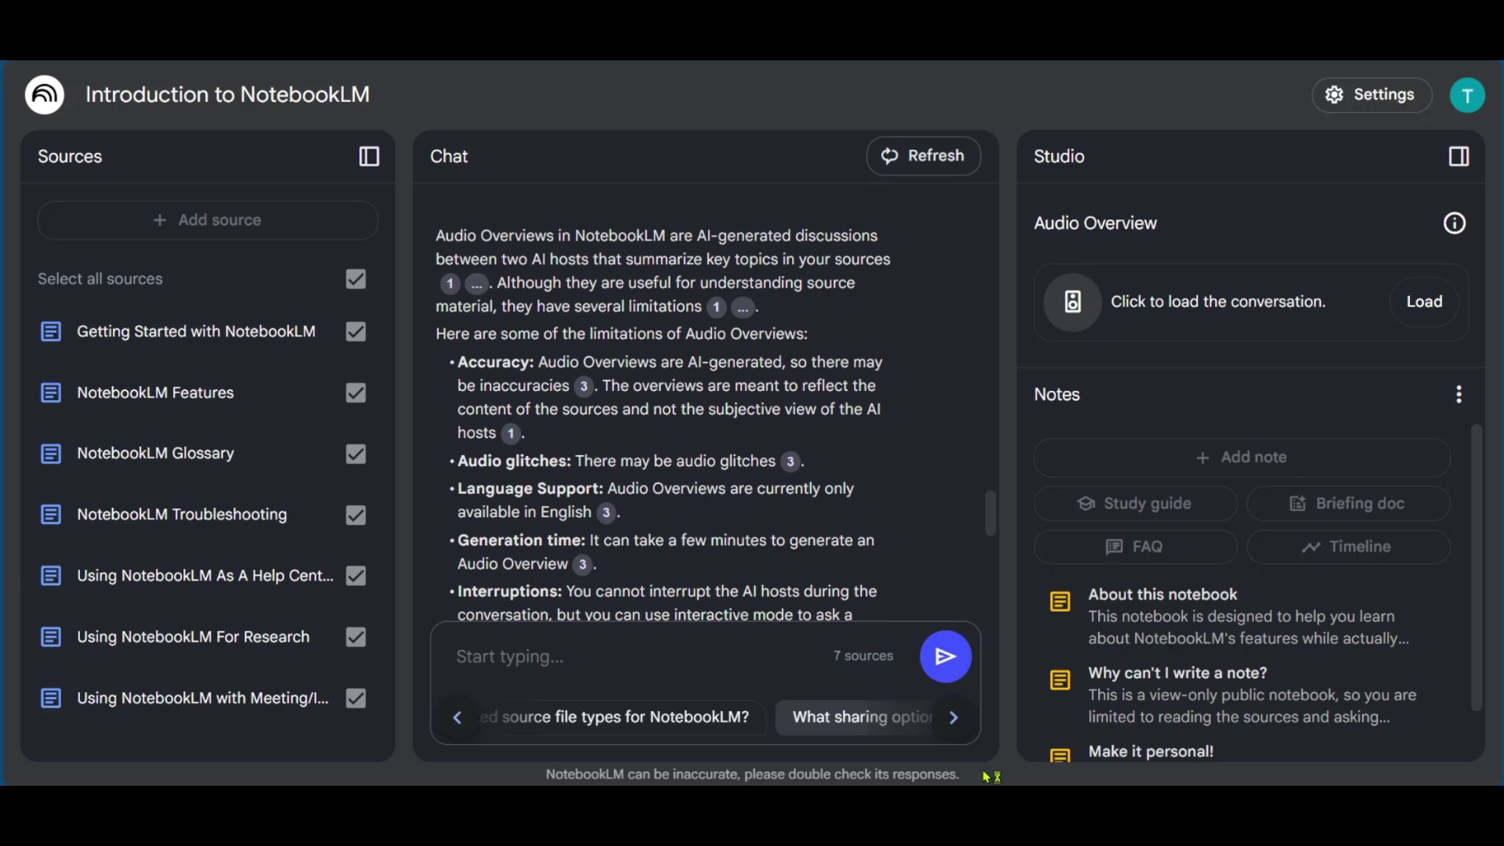
Browse the other suggested questions, including one on notebook sharing options
click(953, 718)
click(457, 718)
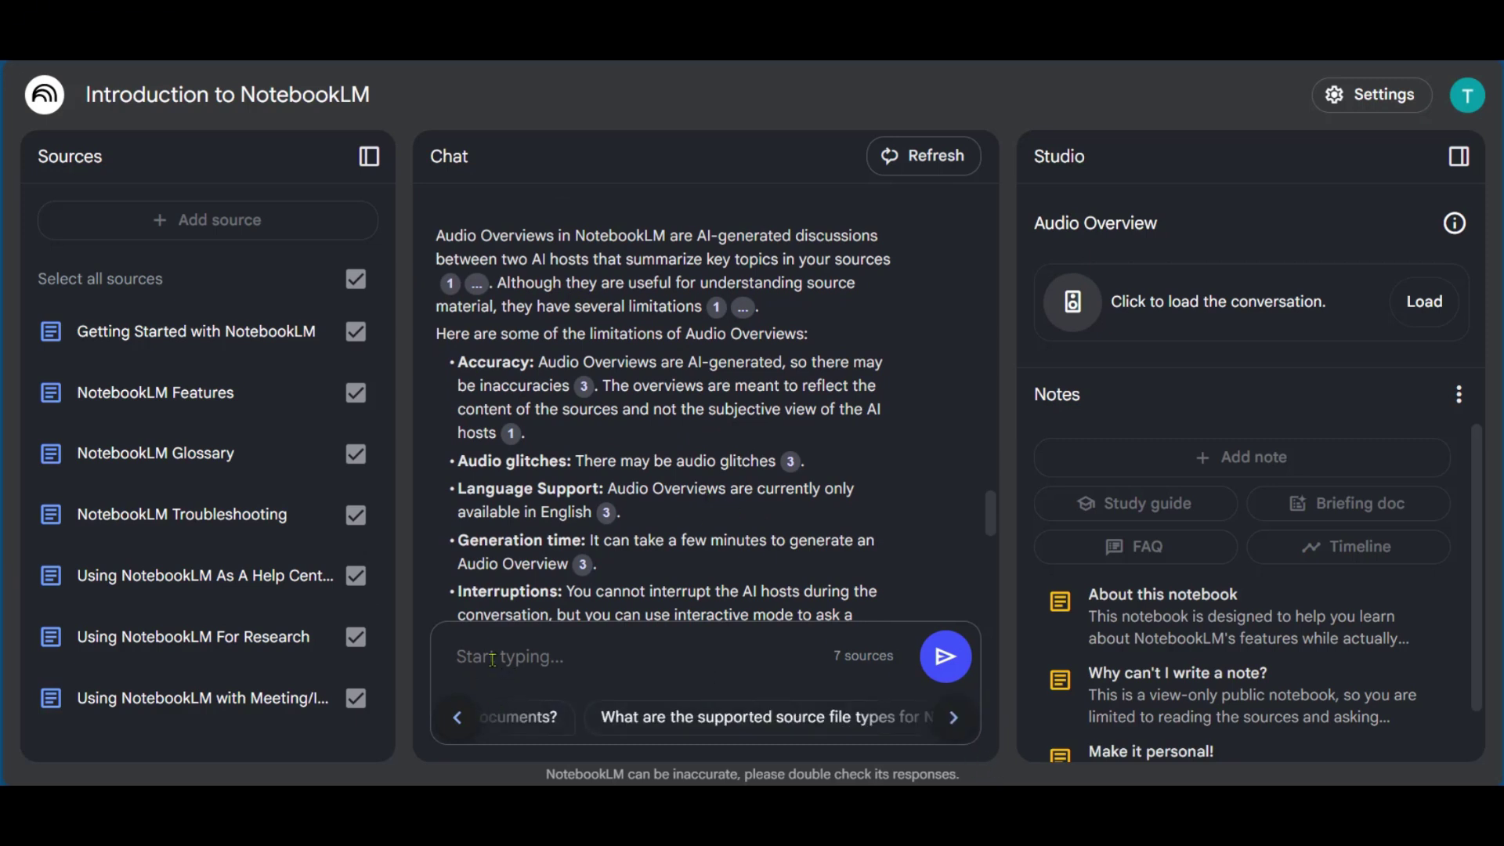
click(953, 719)
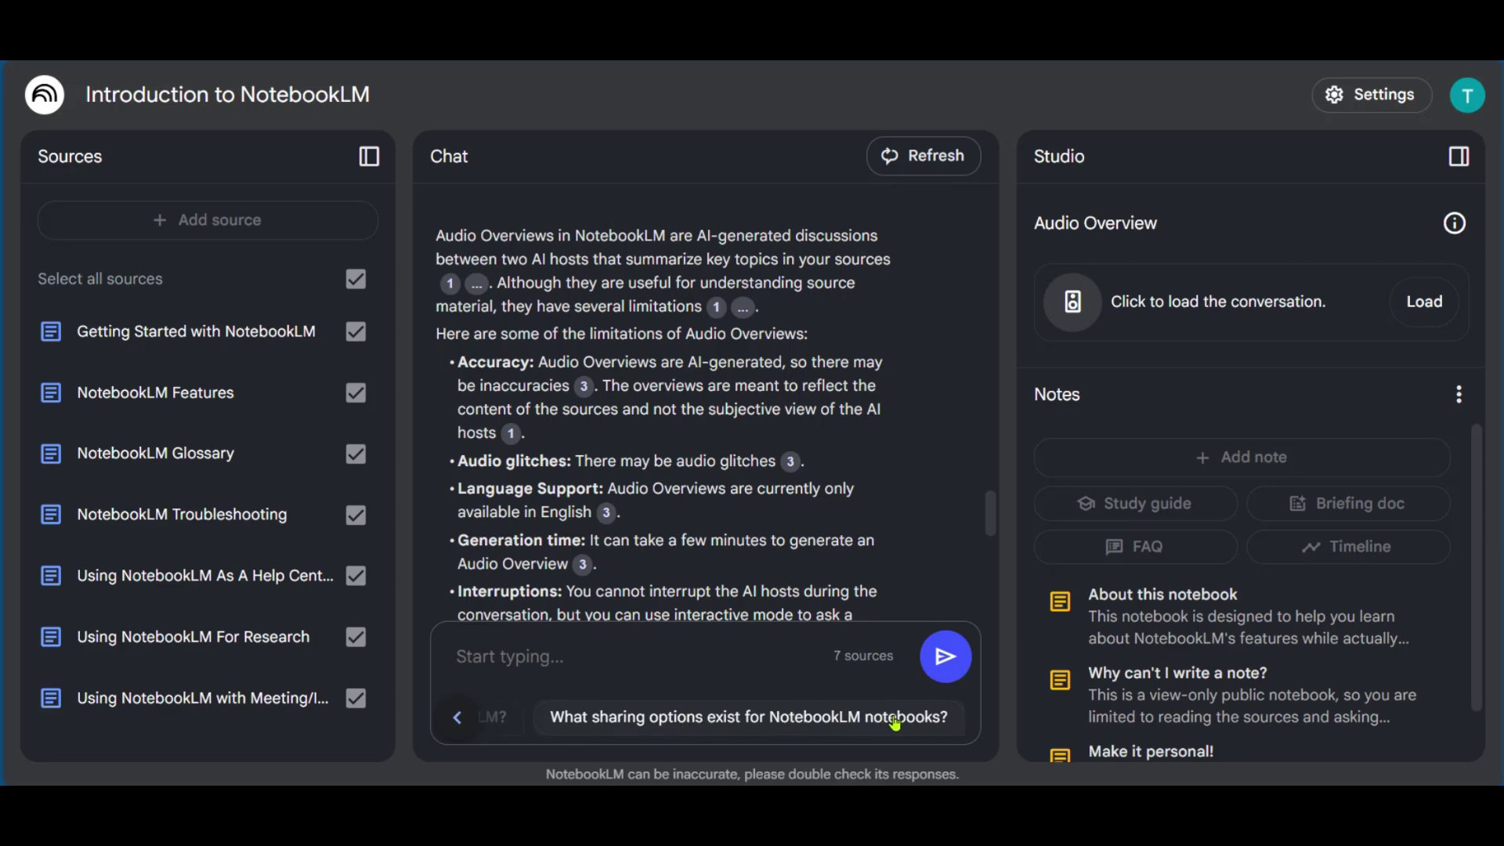
scroll(759, 508, down, 10)
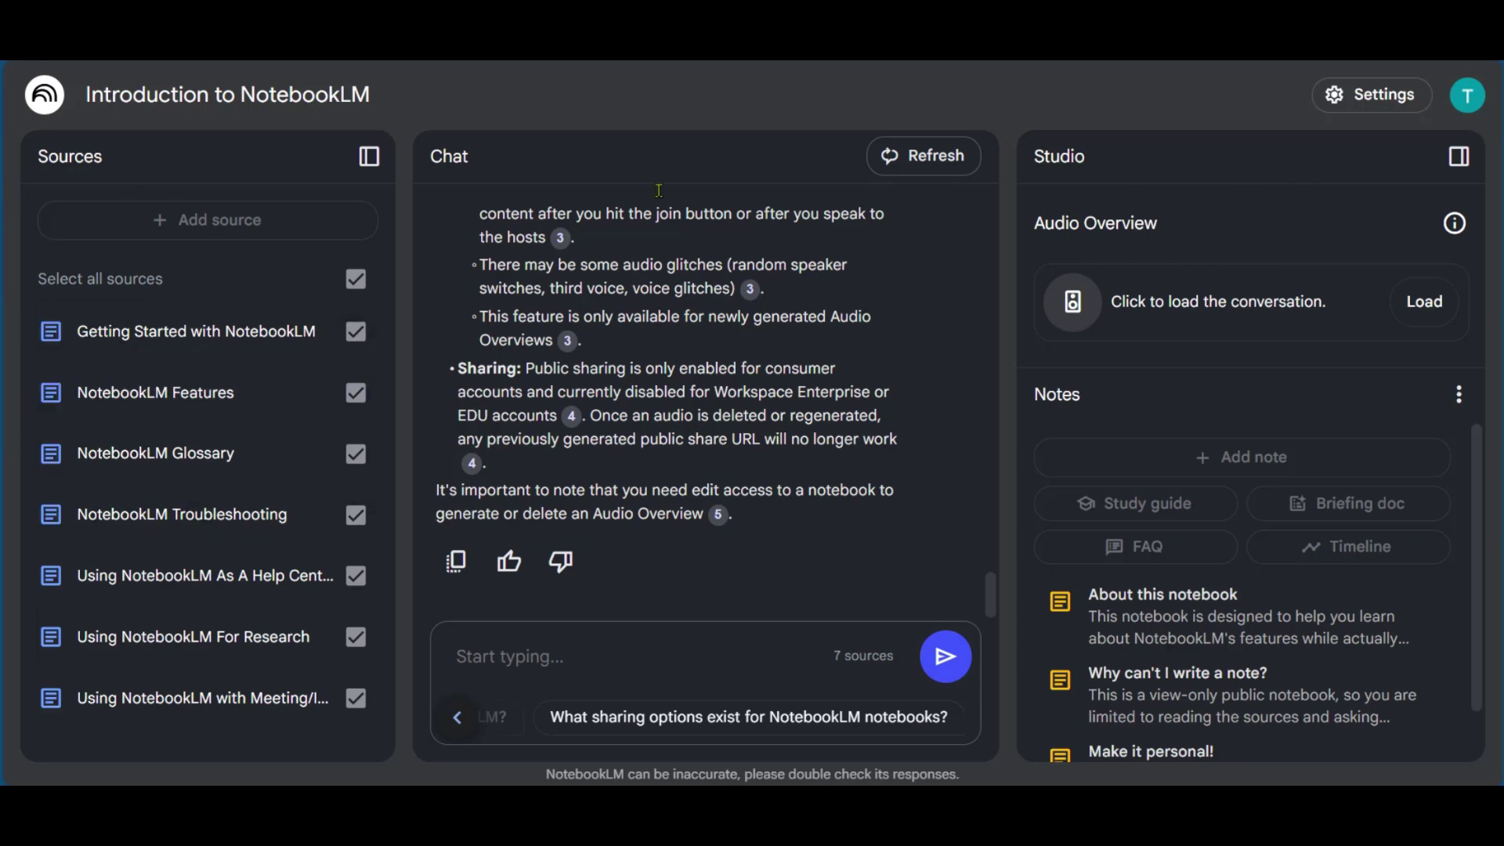
scroll(1253, 627, down, 1)
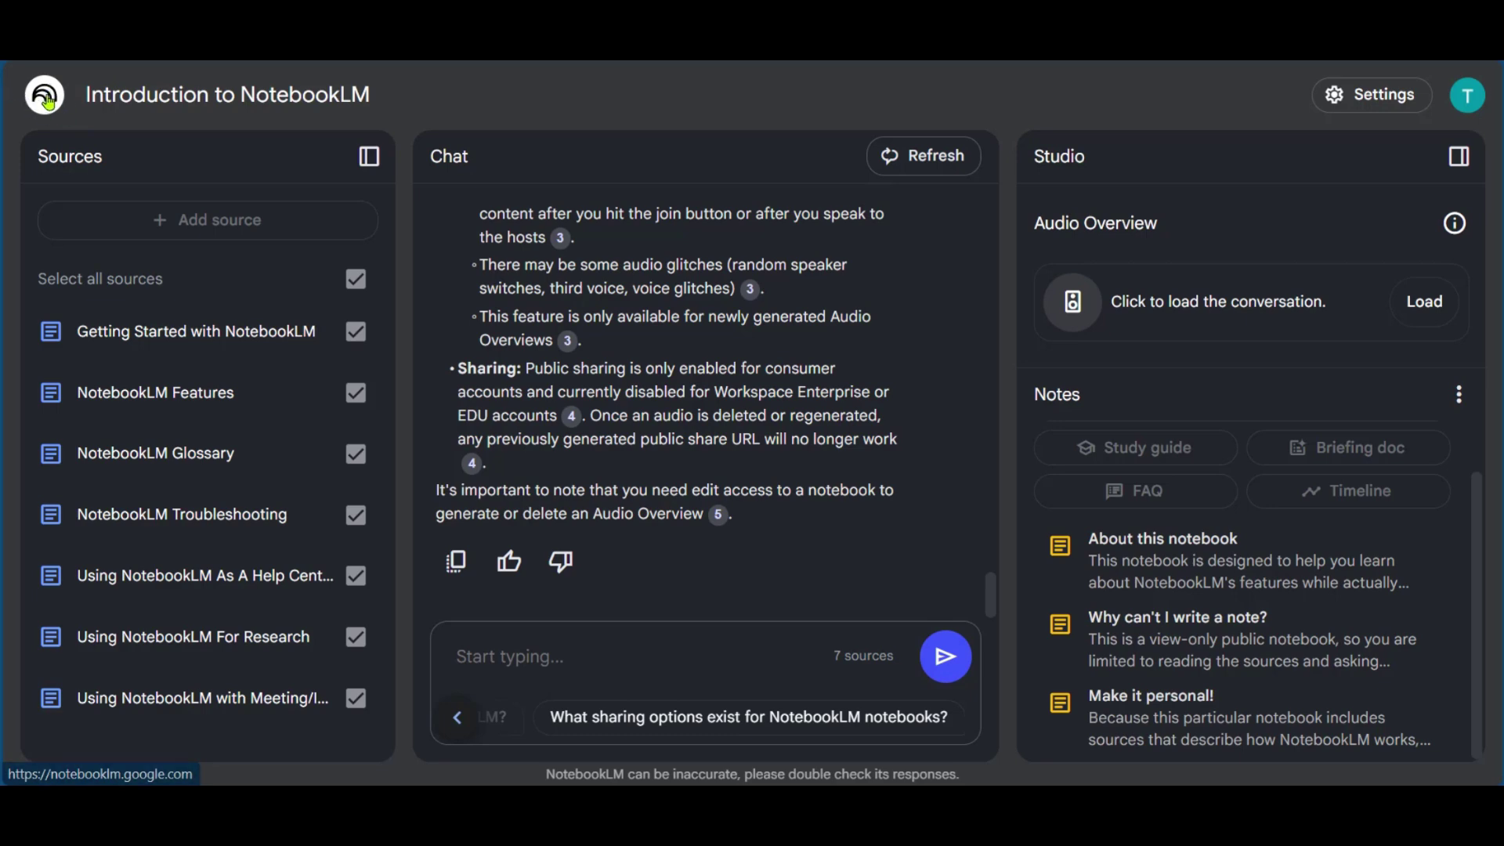
Return to the notebooks home page and create a new untitled notebook
click(32, 99)
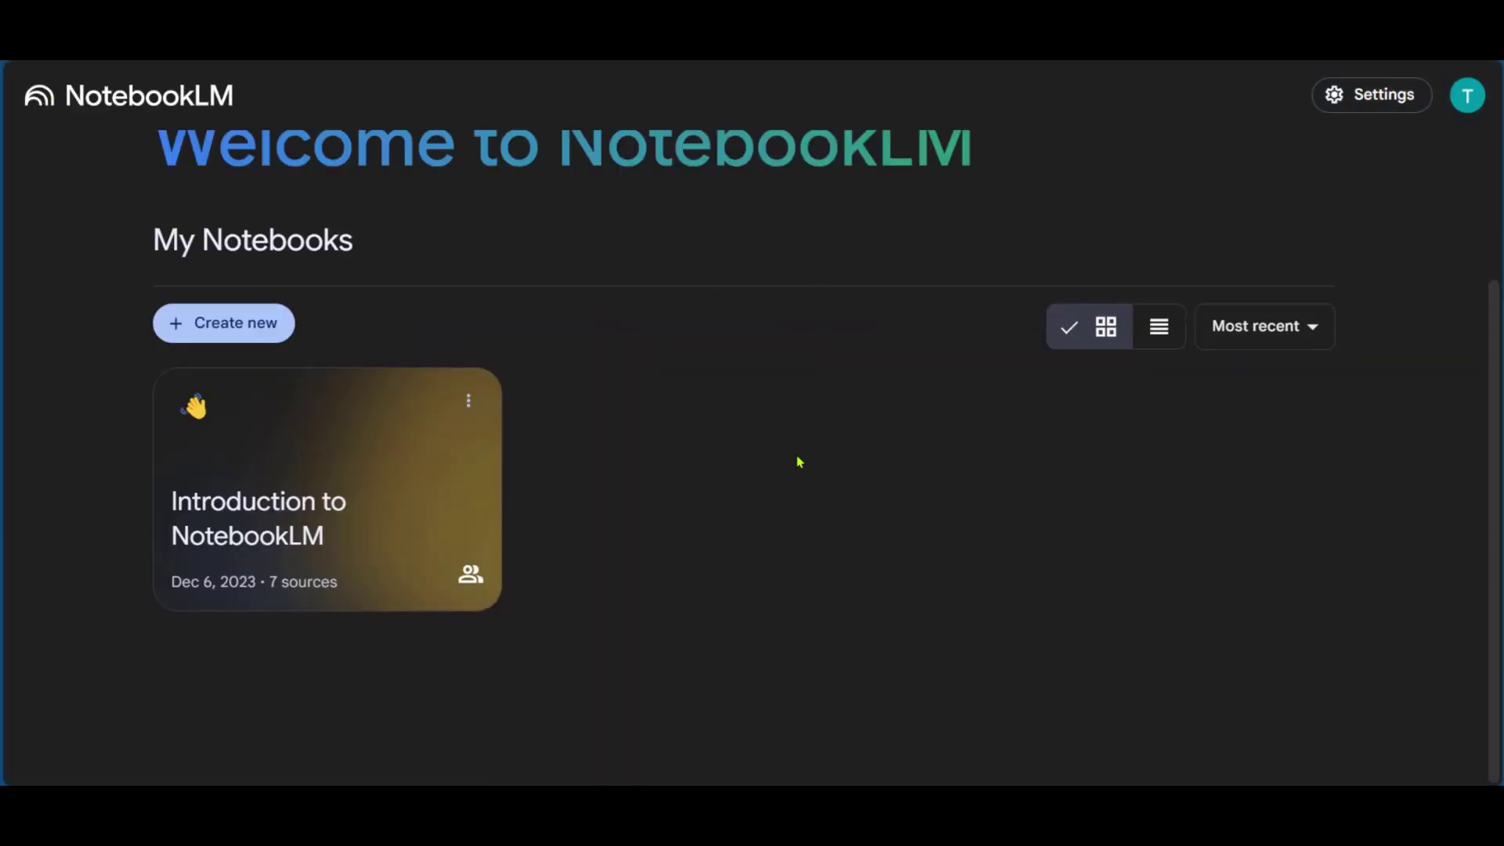
scroll(295, 311, up, 3)
scroll(549, 352, down, 1)
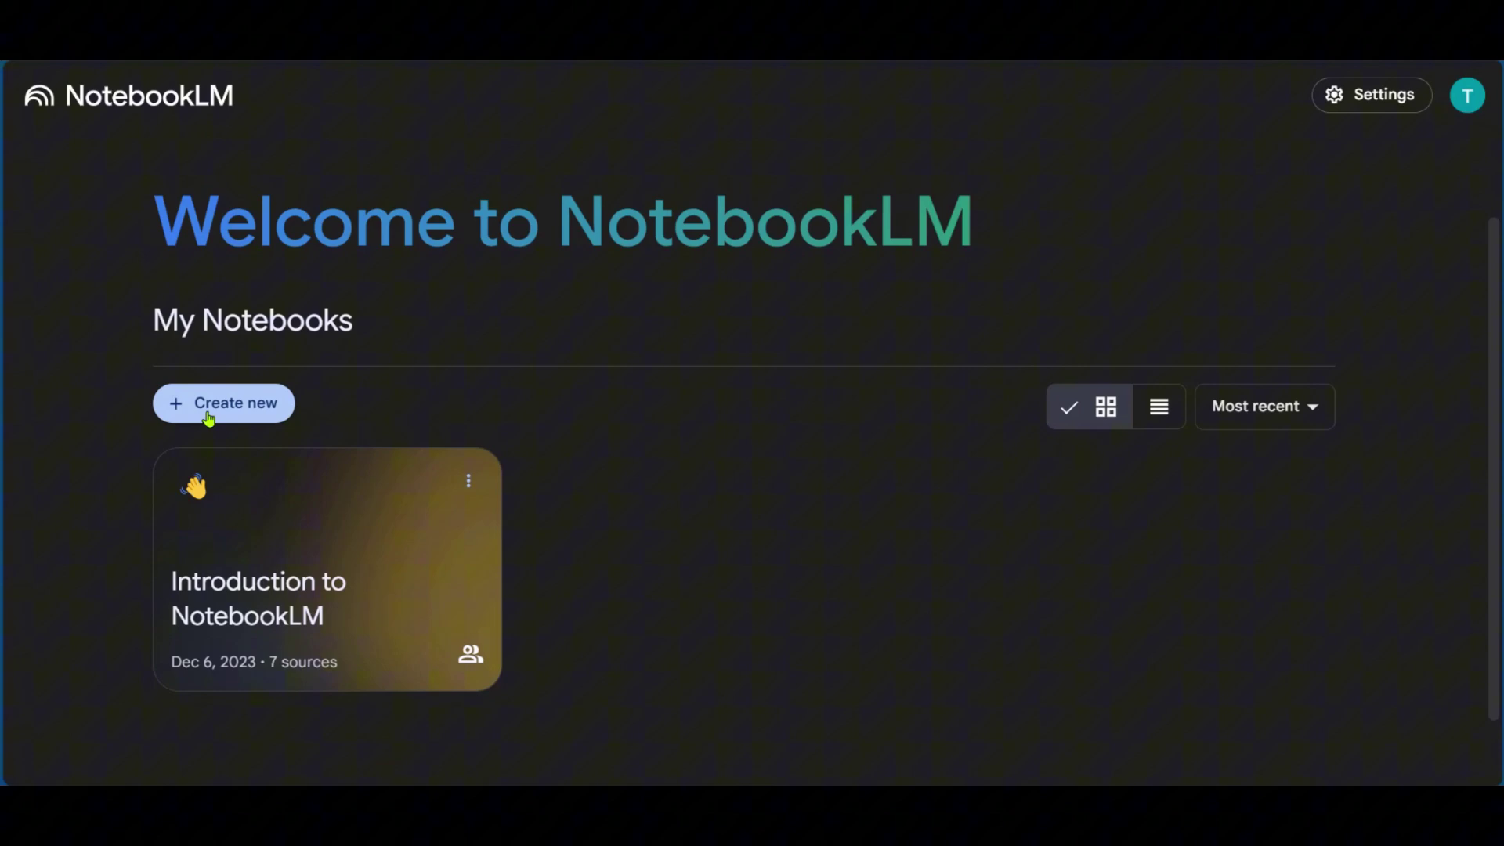
click(236, 413)
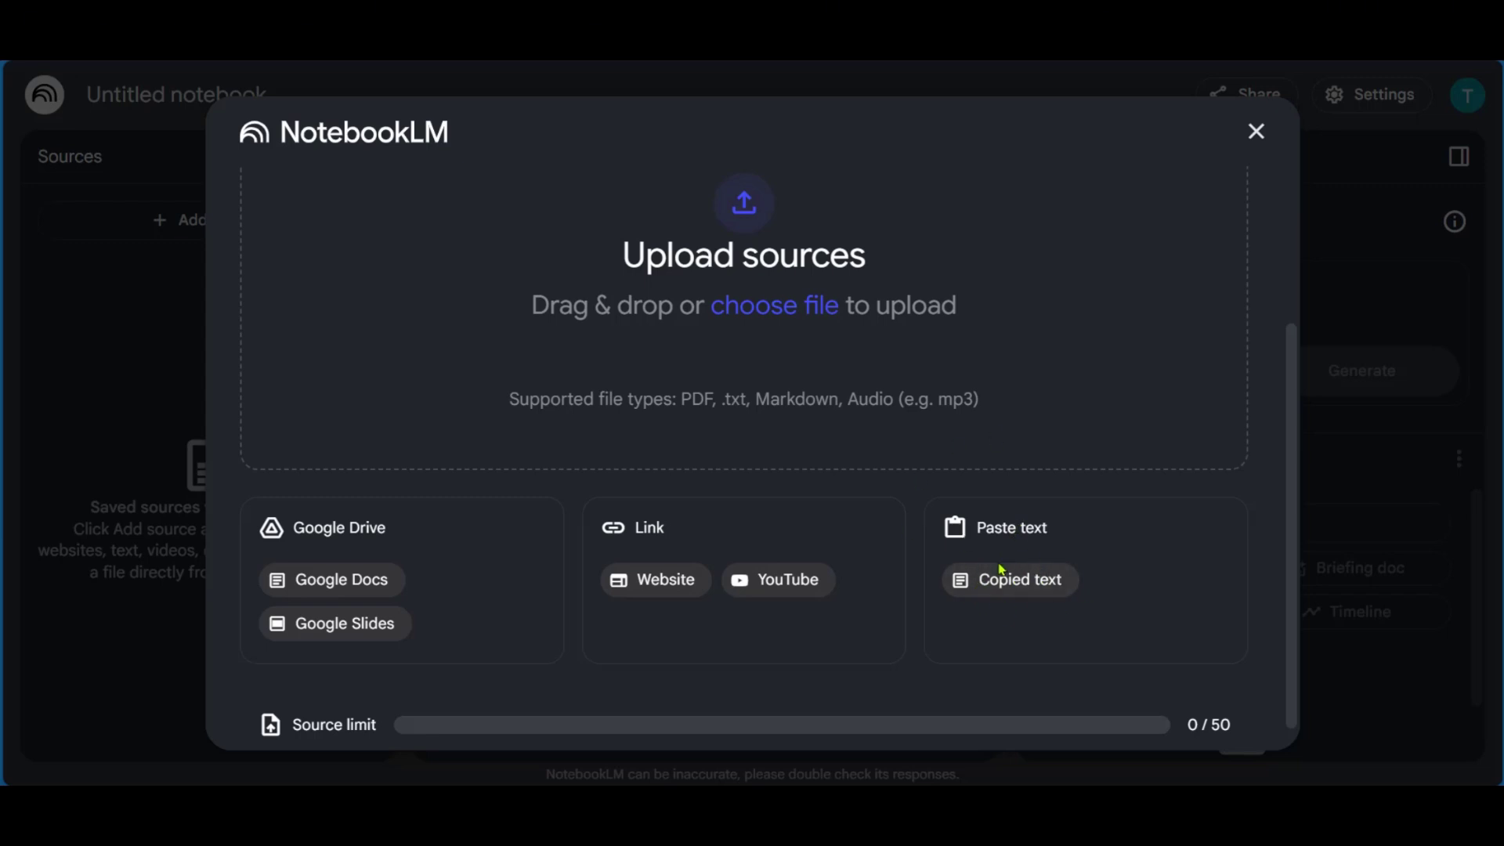
Paste the prompt on virtual reality in surgeon training into a Copied text source
click(1007, 591)
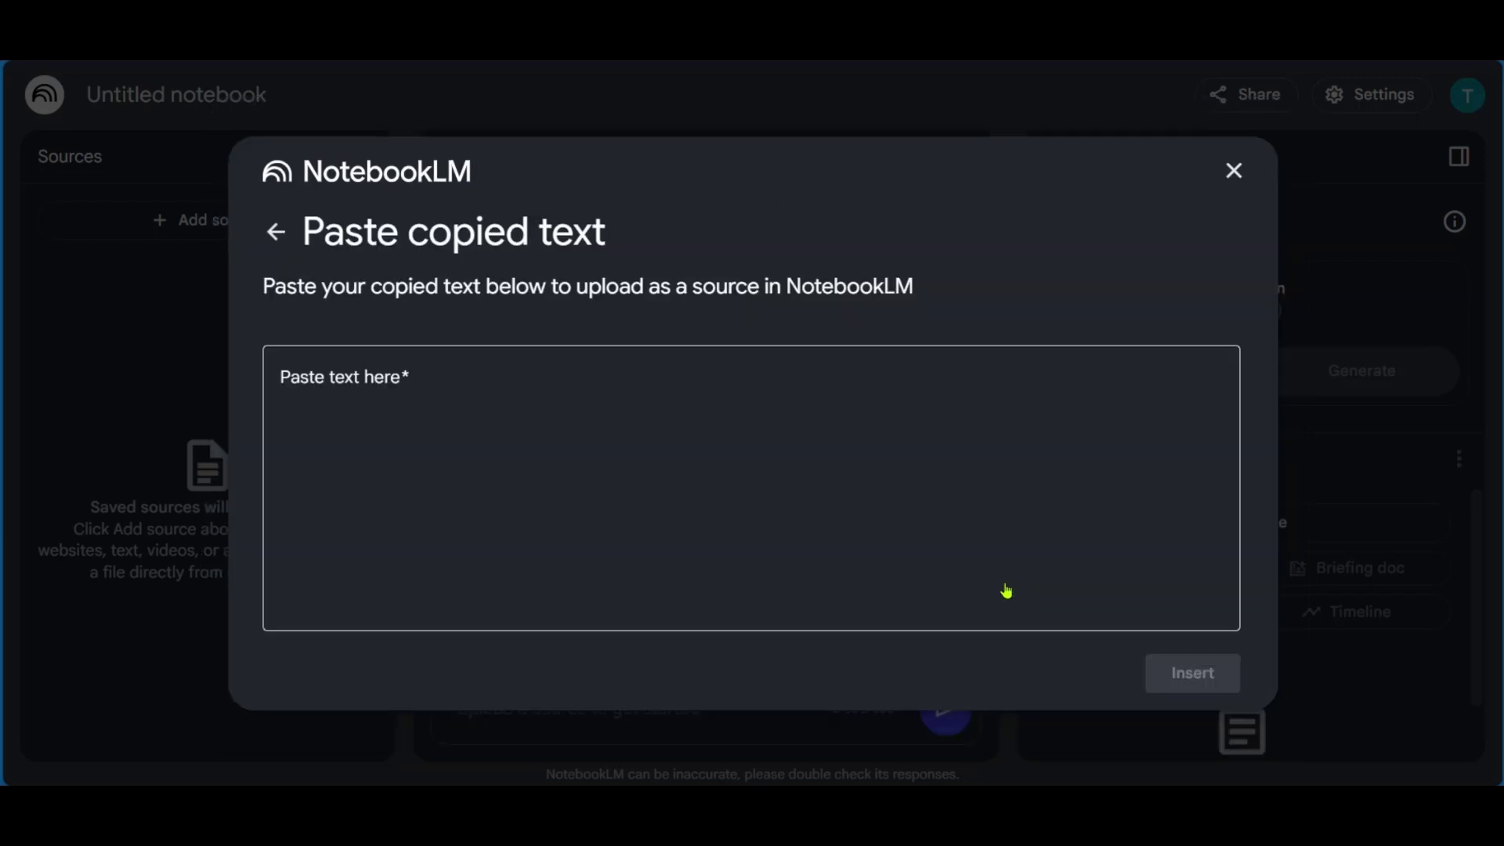
click(369, 412)
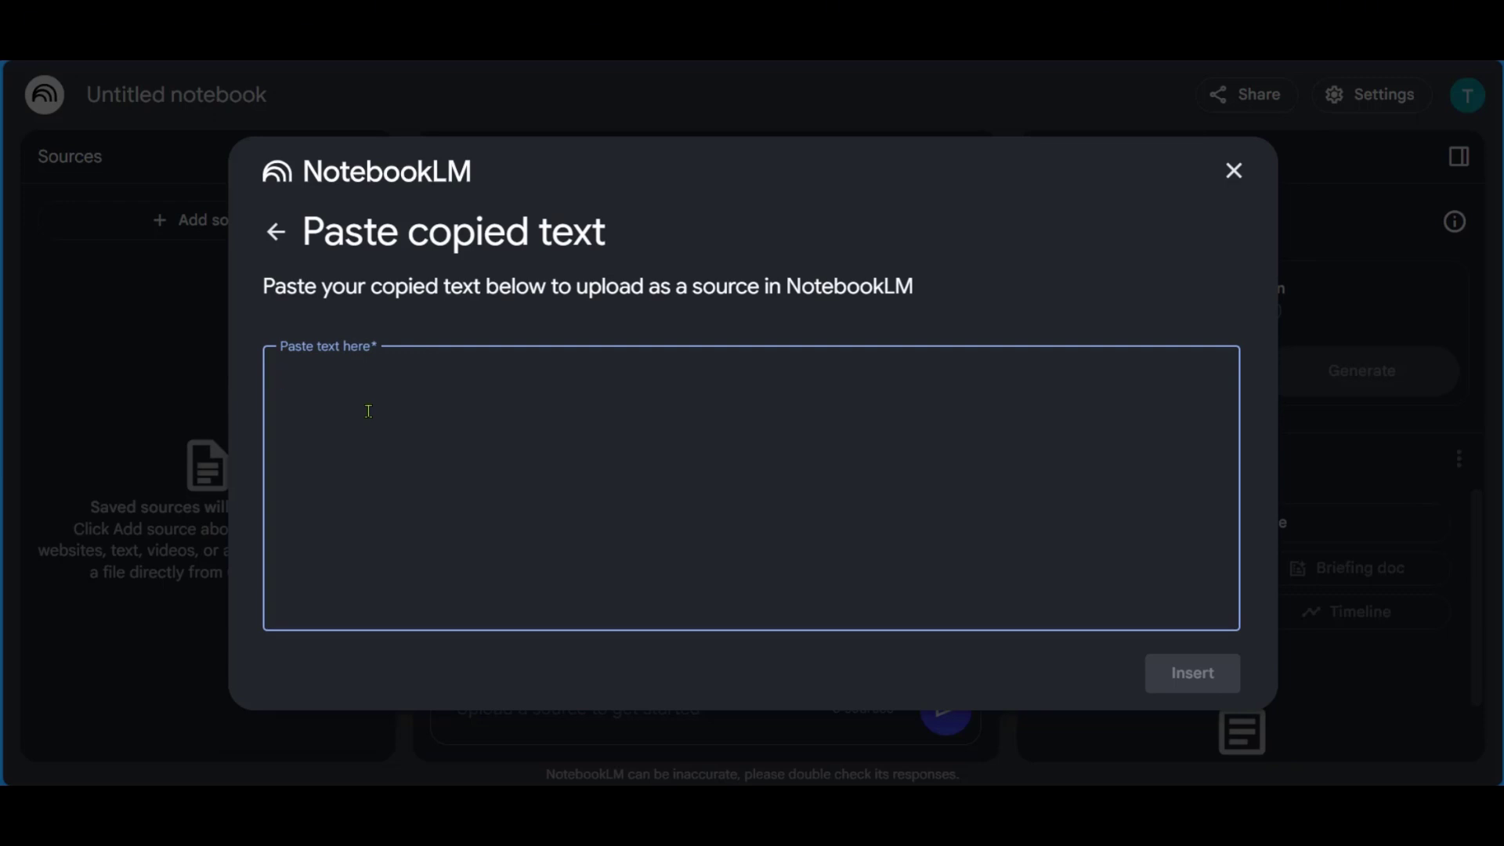
key(ctrl+v)
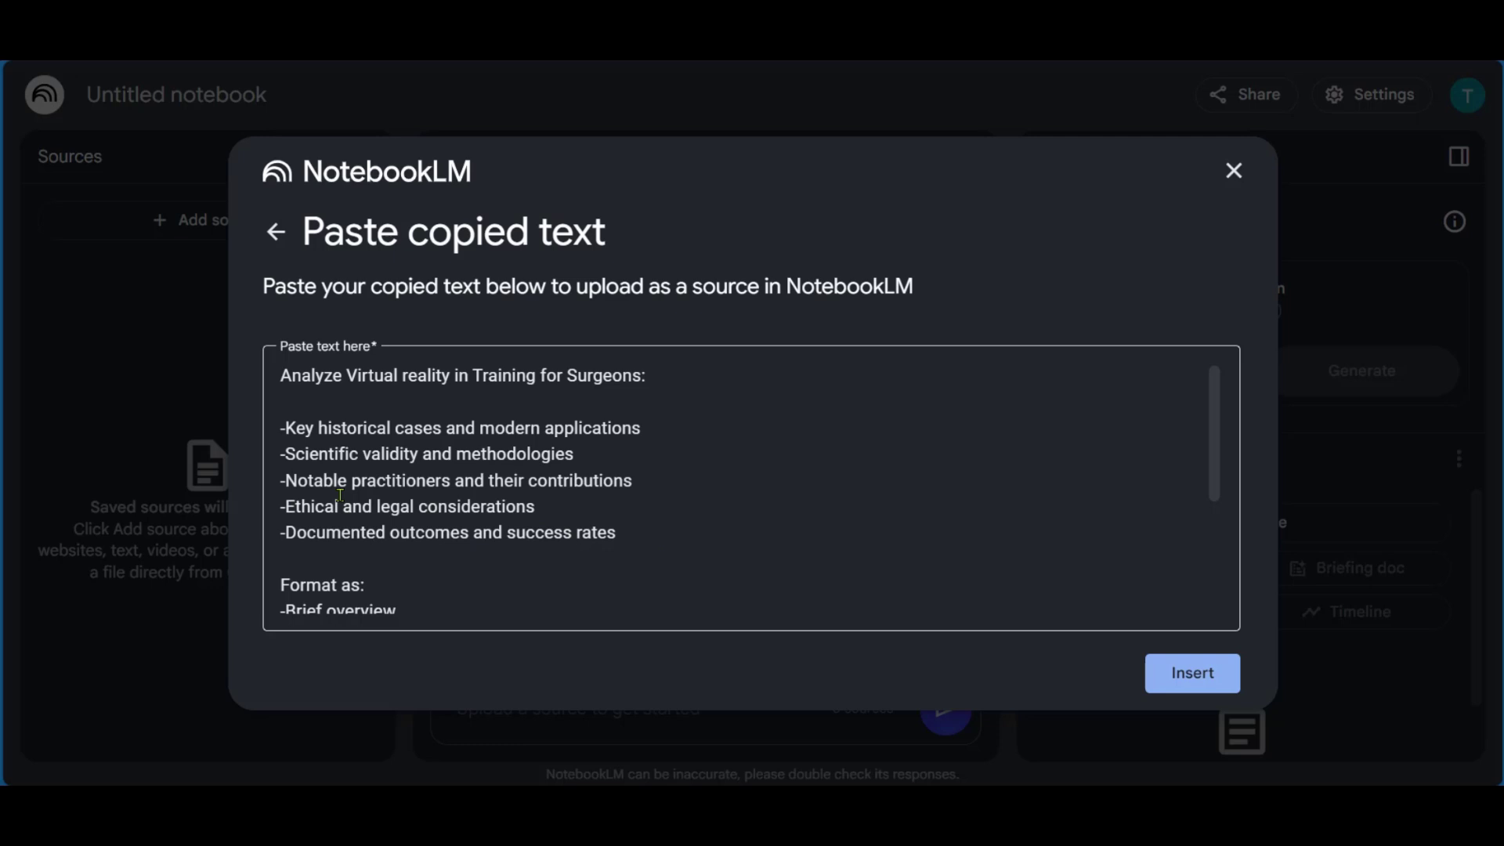
scroll(484, 495, down, 5)
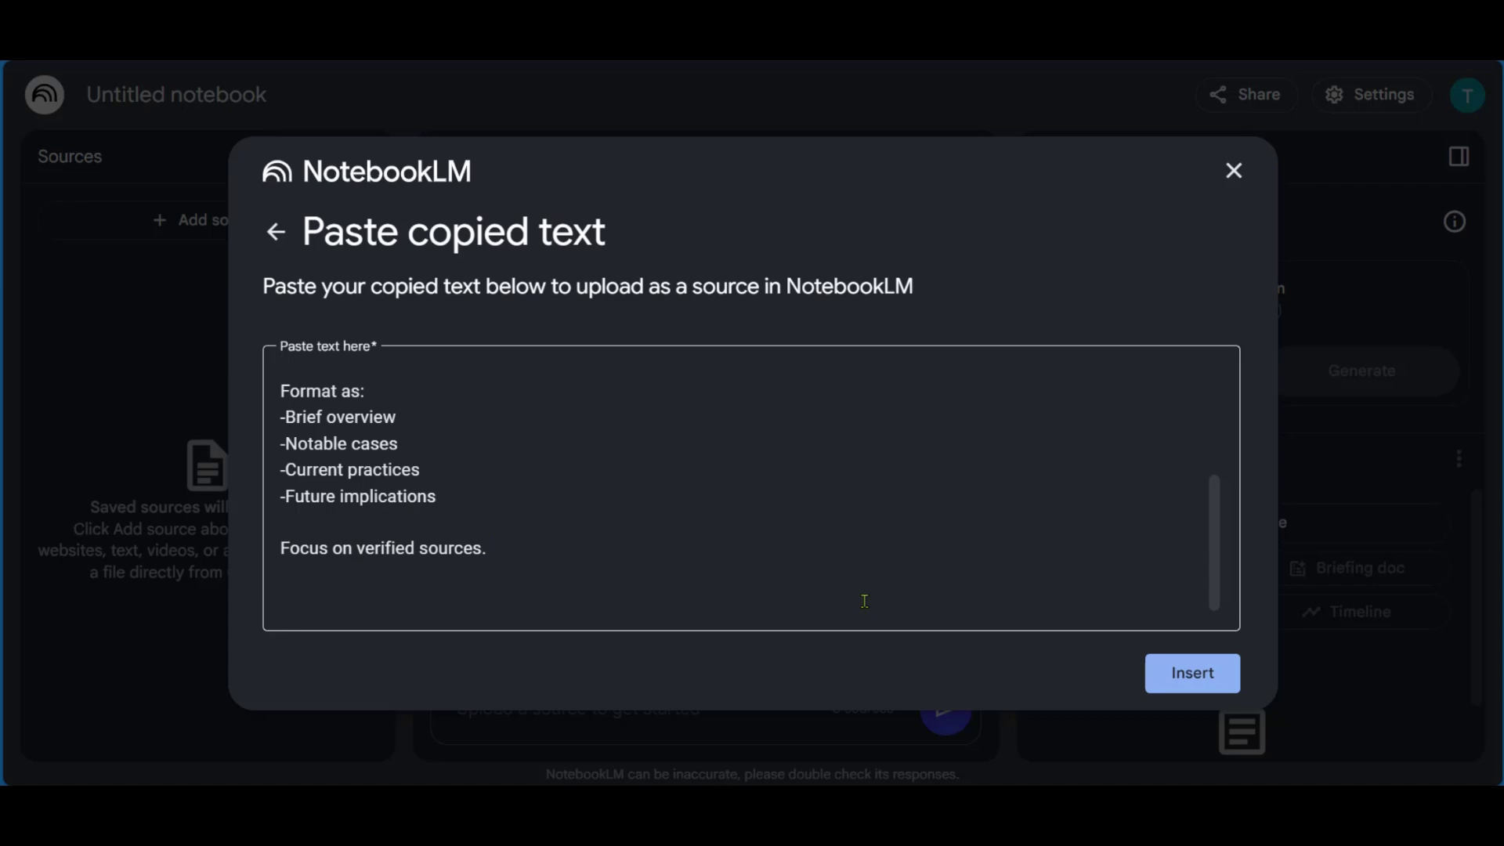
Insert the pasted text as a source, creating 'Virtual Reality in Surgical Training'
click(1193, 678)
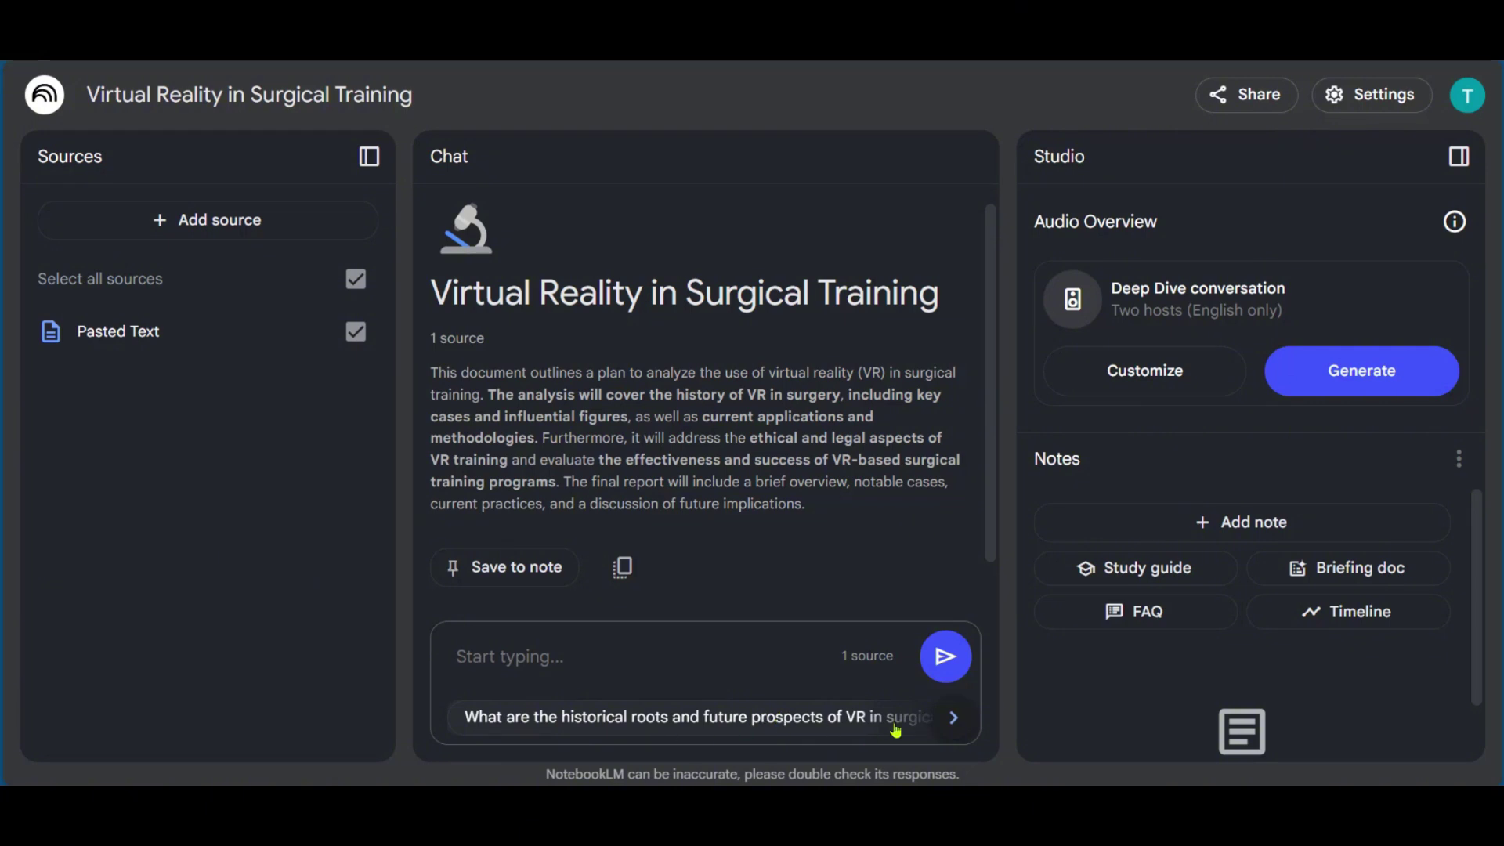
click(953, 718)
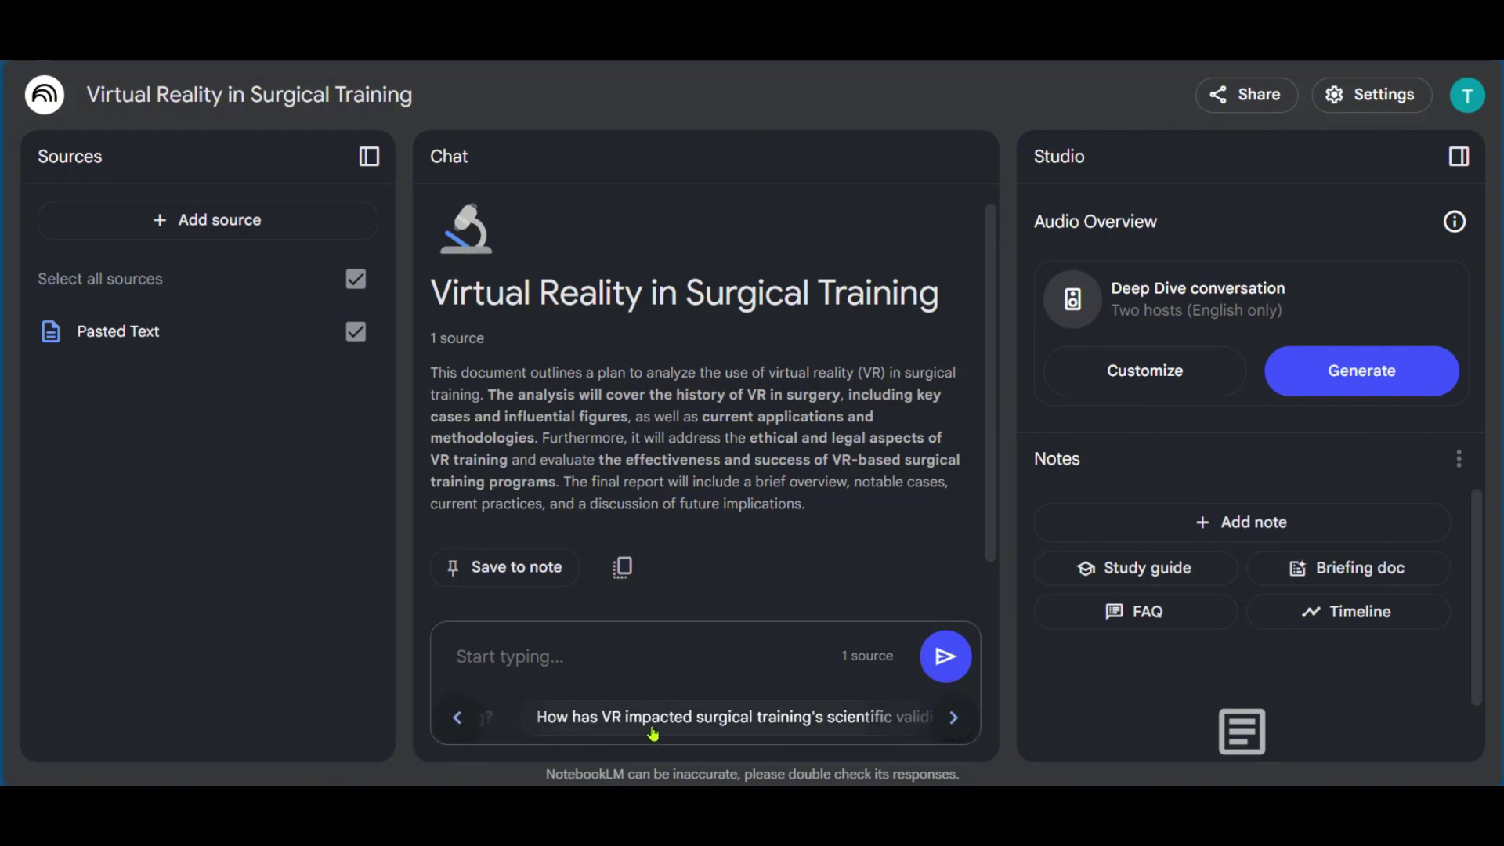
Ask 'What are the historical roots and future prospects of VR in surgical training?' and review the cited answer
click(456, 717)
click(612, 719)
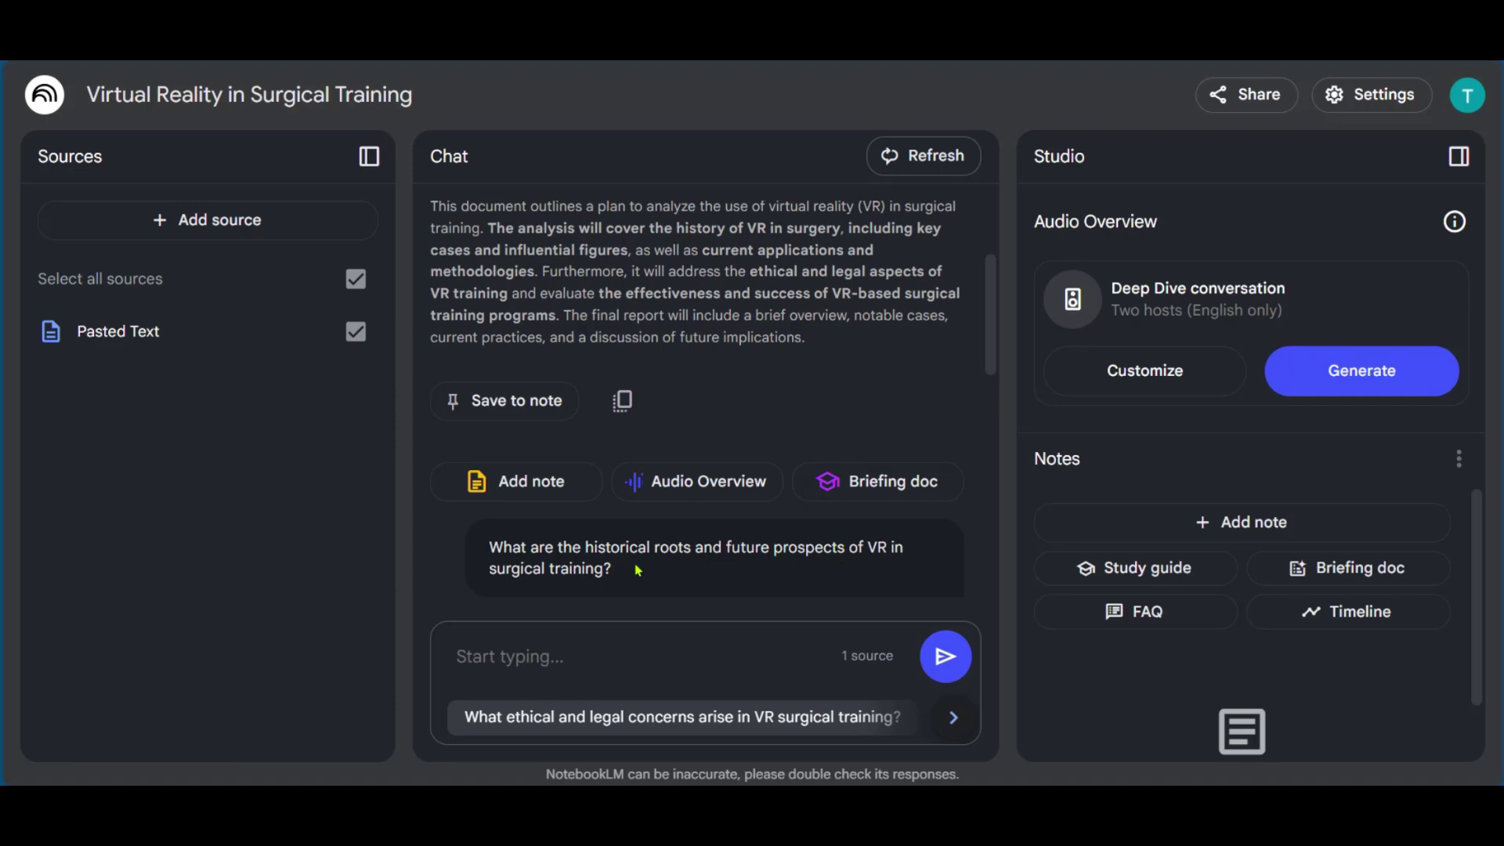
scroll(709, 521, down, 5)
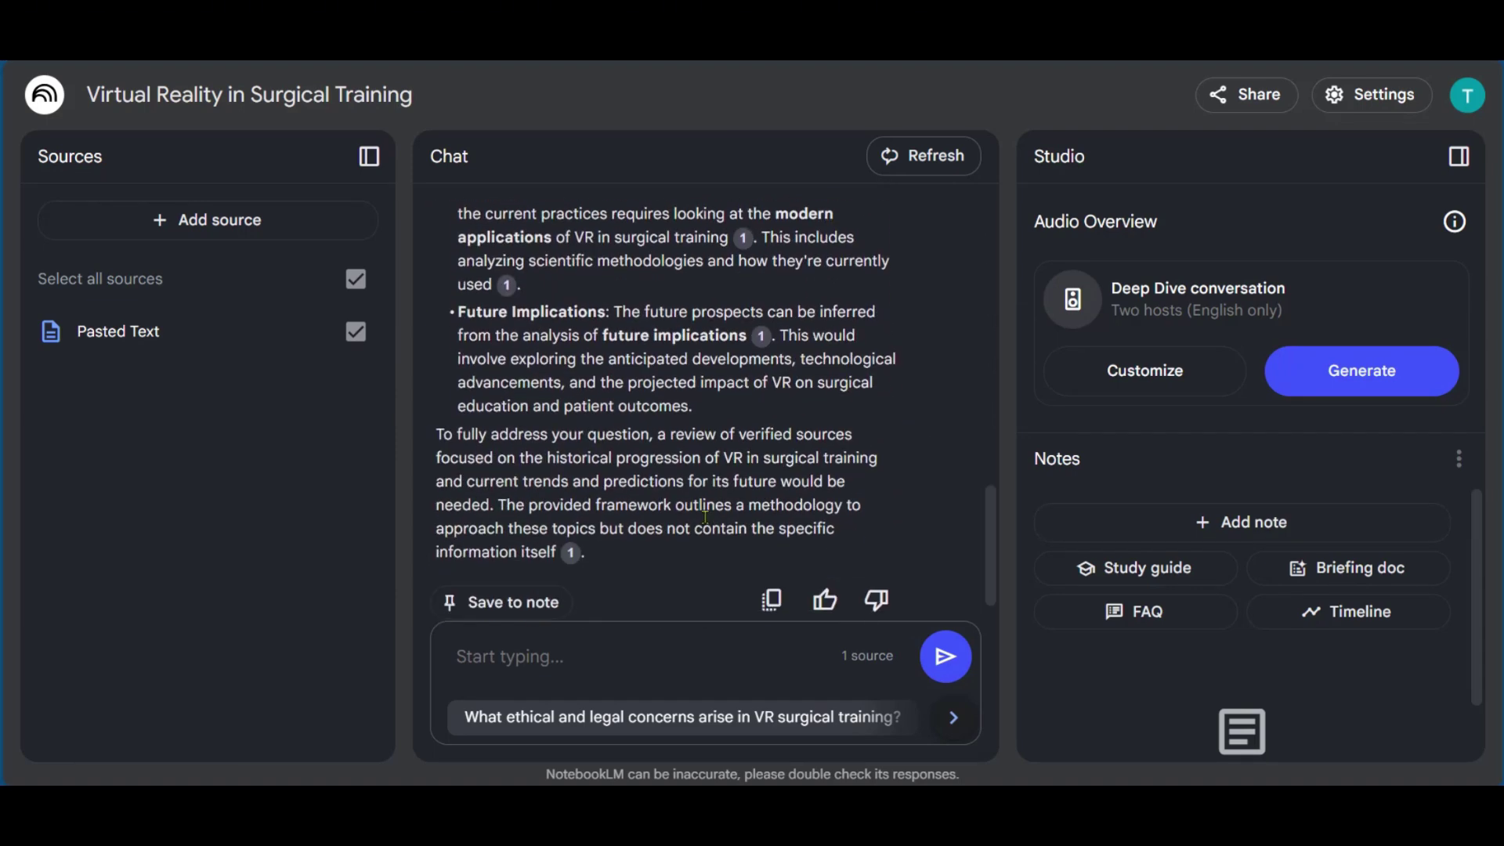
scroll(705, 517, up, 2)
scroll(706, 517, up, 5)
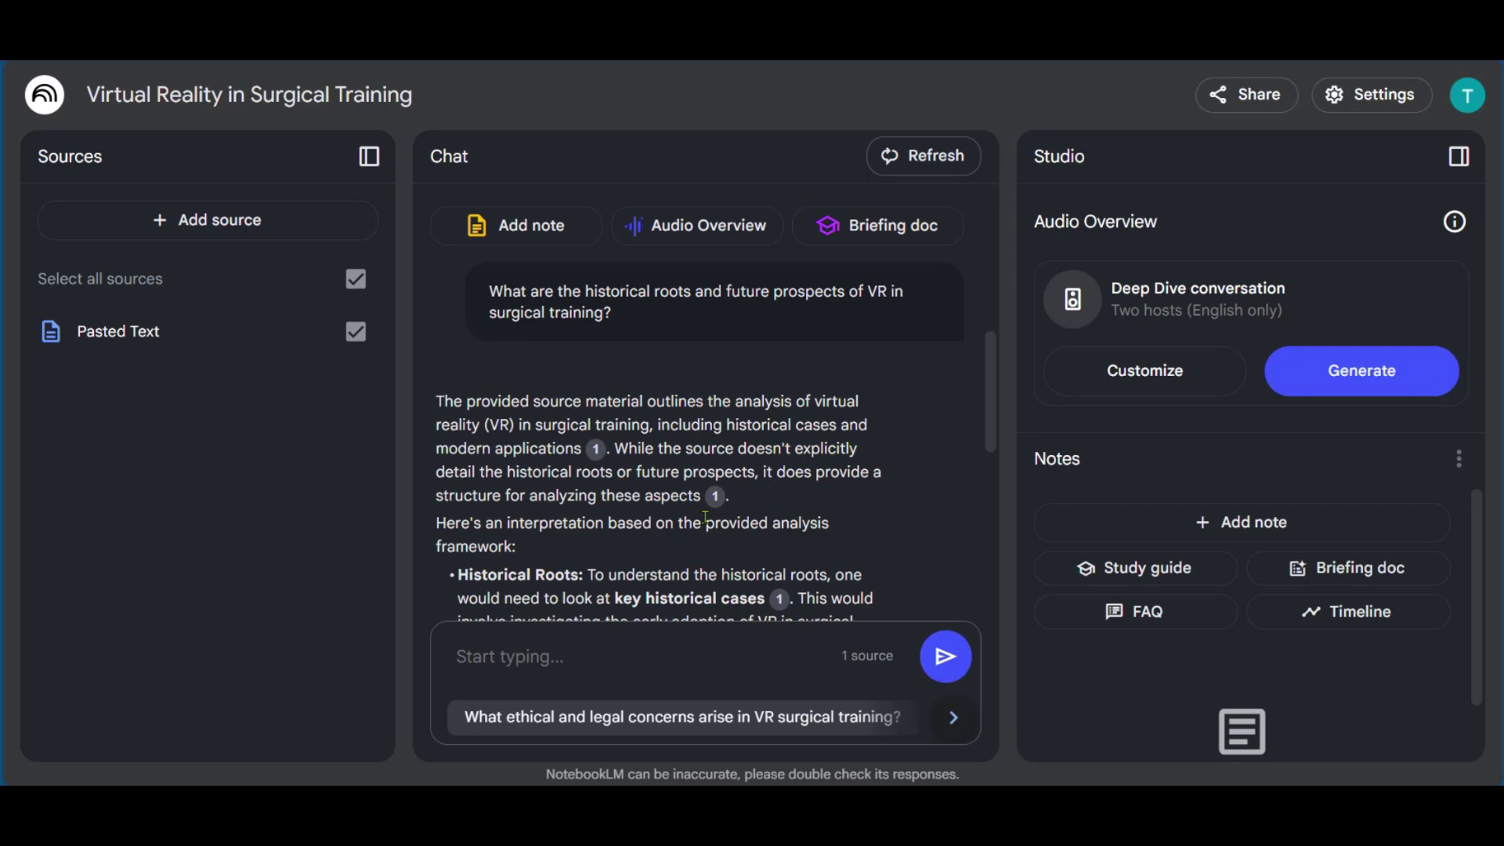
scroll(727, 480, up, 5)
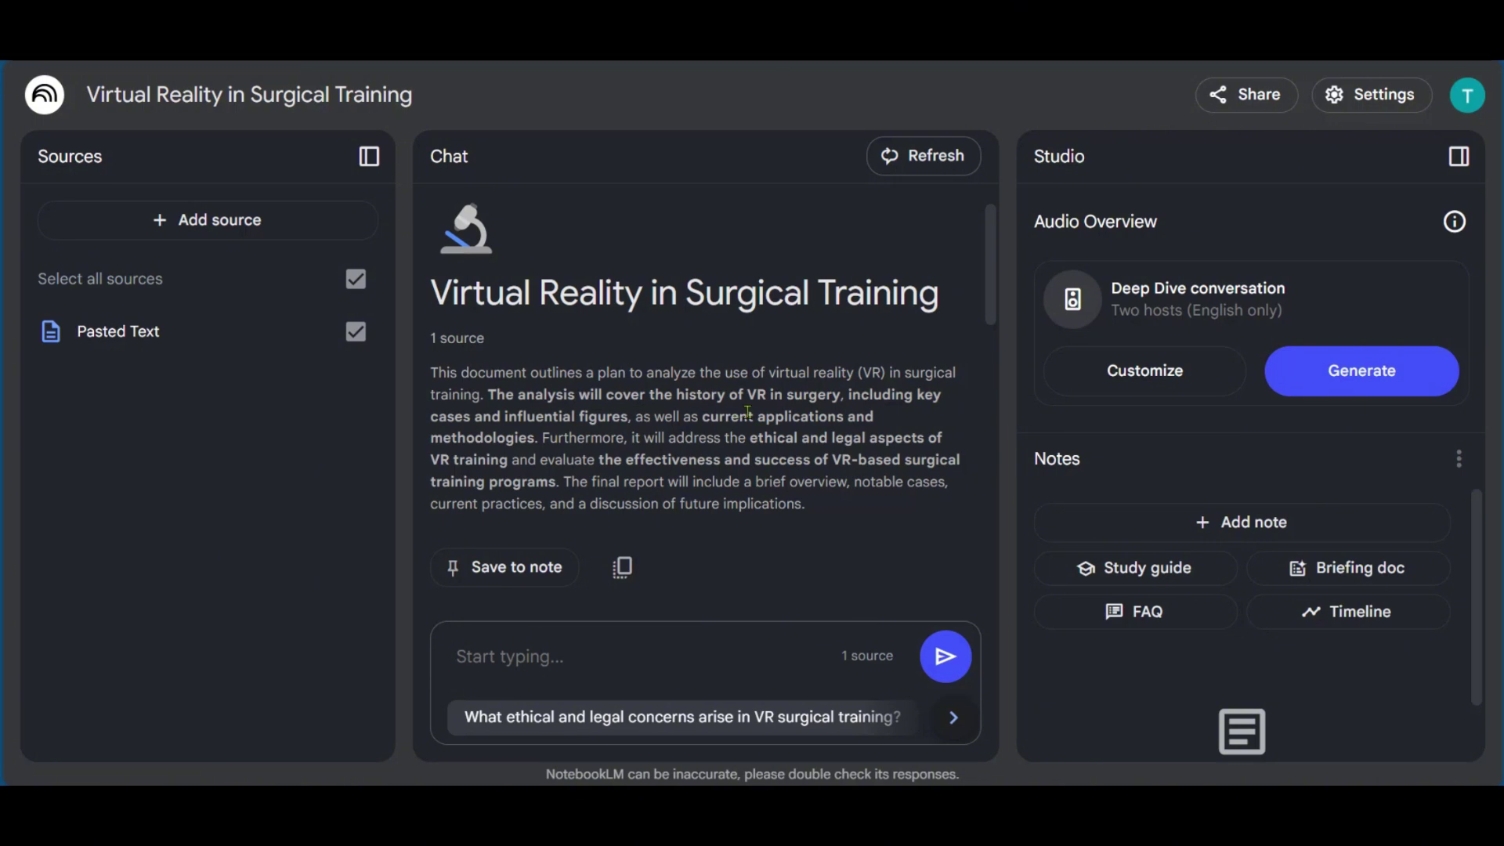
scroll(748, 413, down, 3)
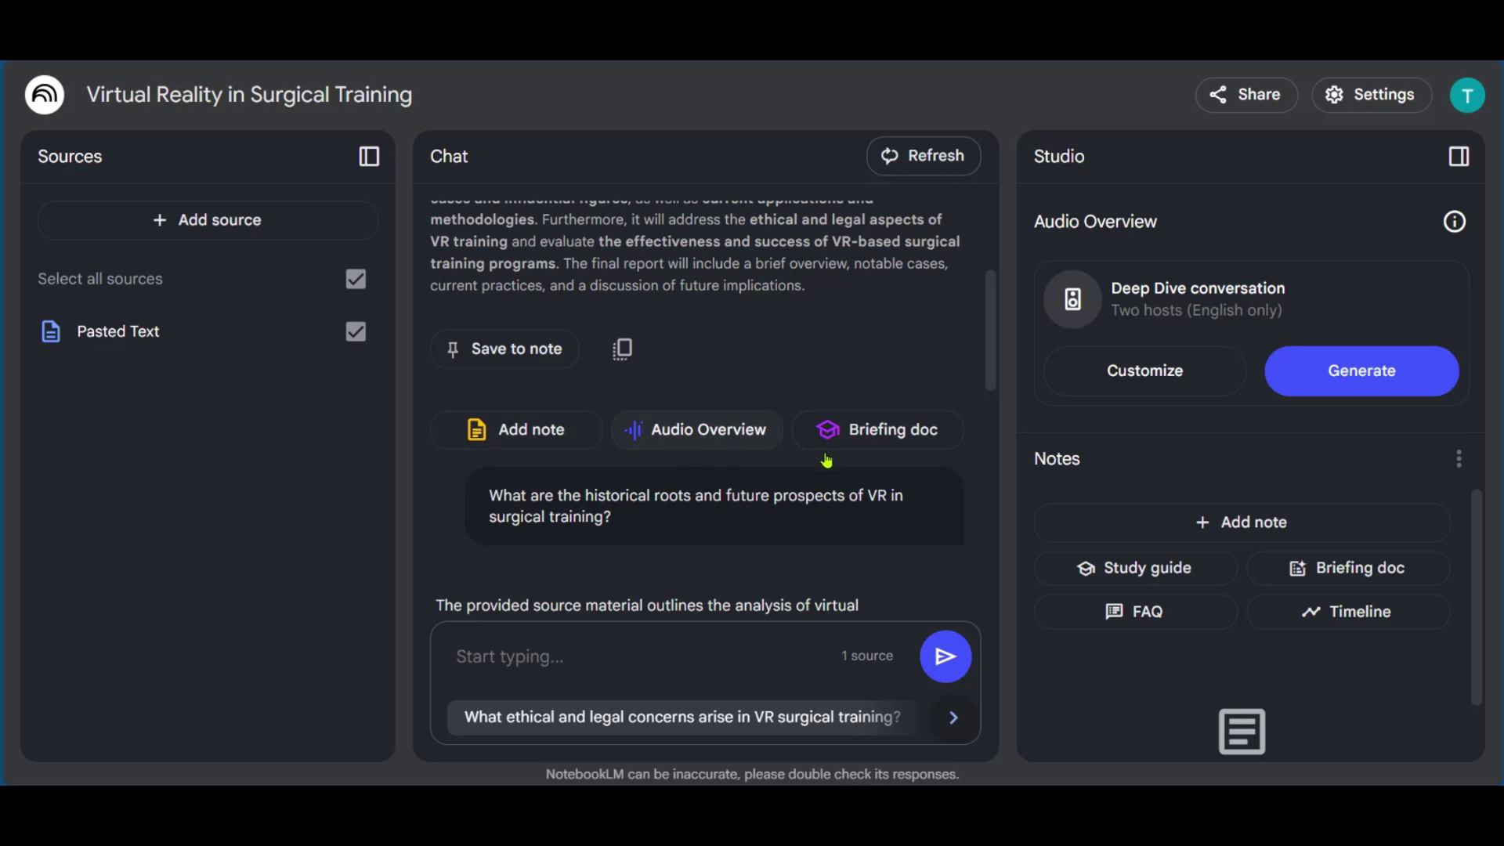
scroll(580, 357, down, 6)
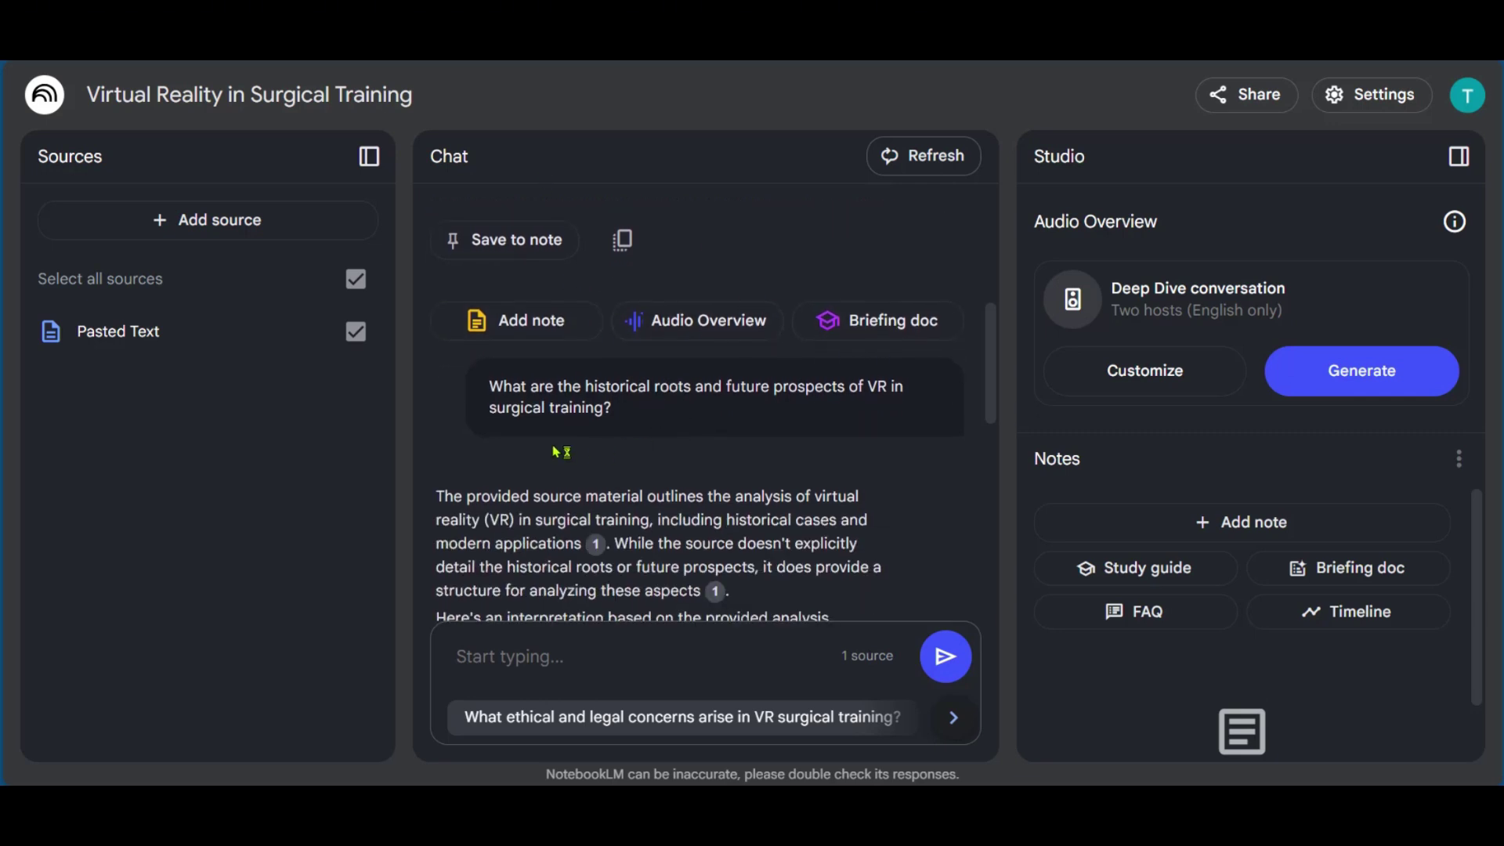
scroll(580, 357, down, 3)
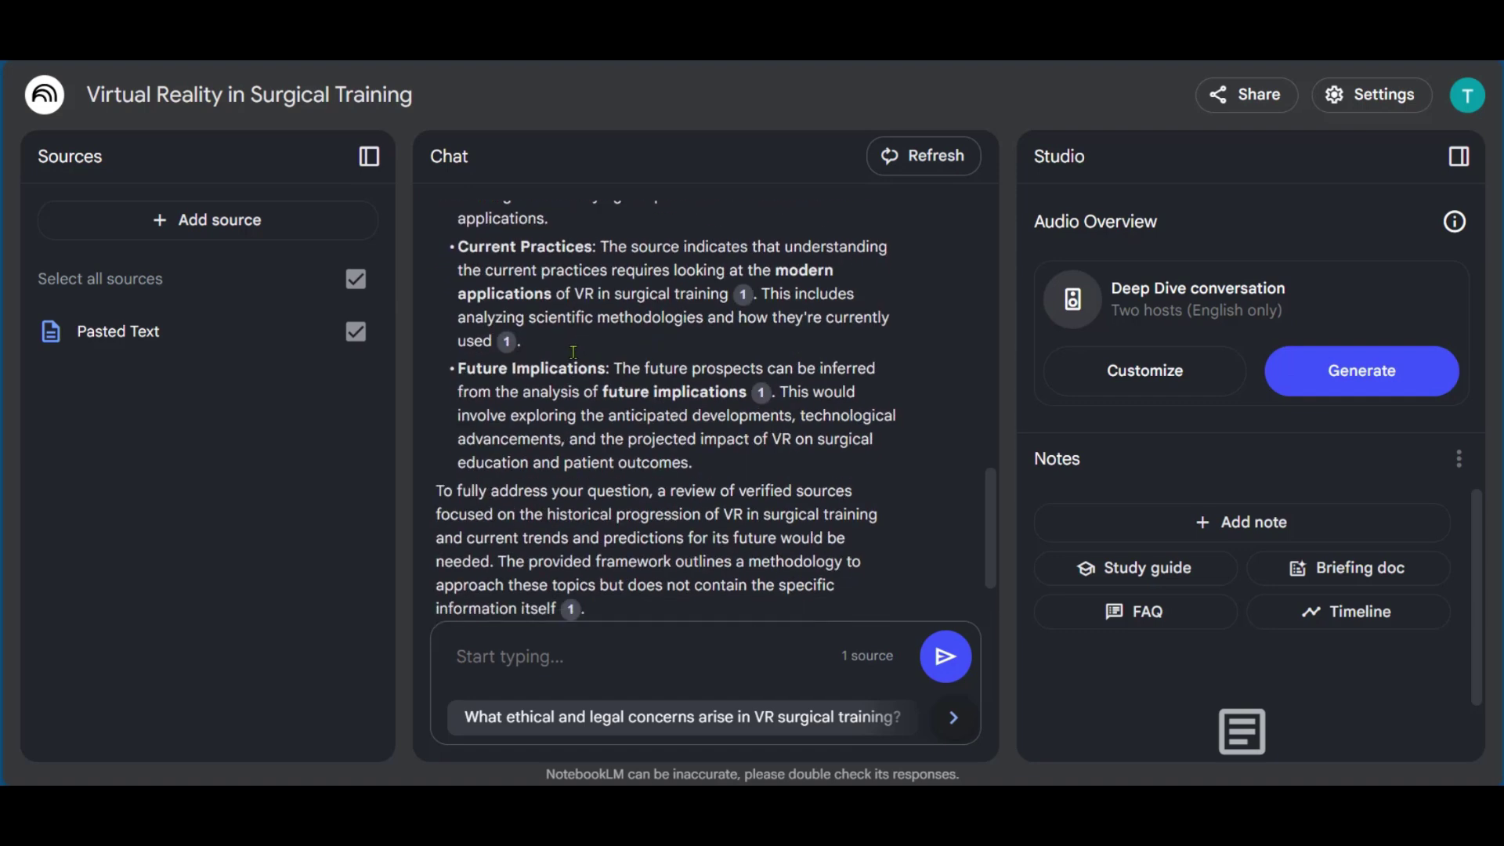
scroll(679, 372, down, 2)
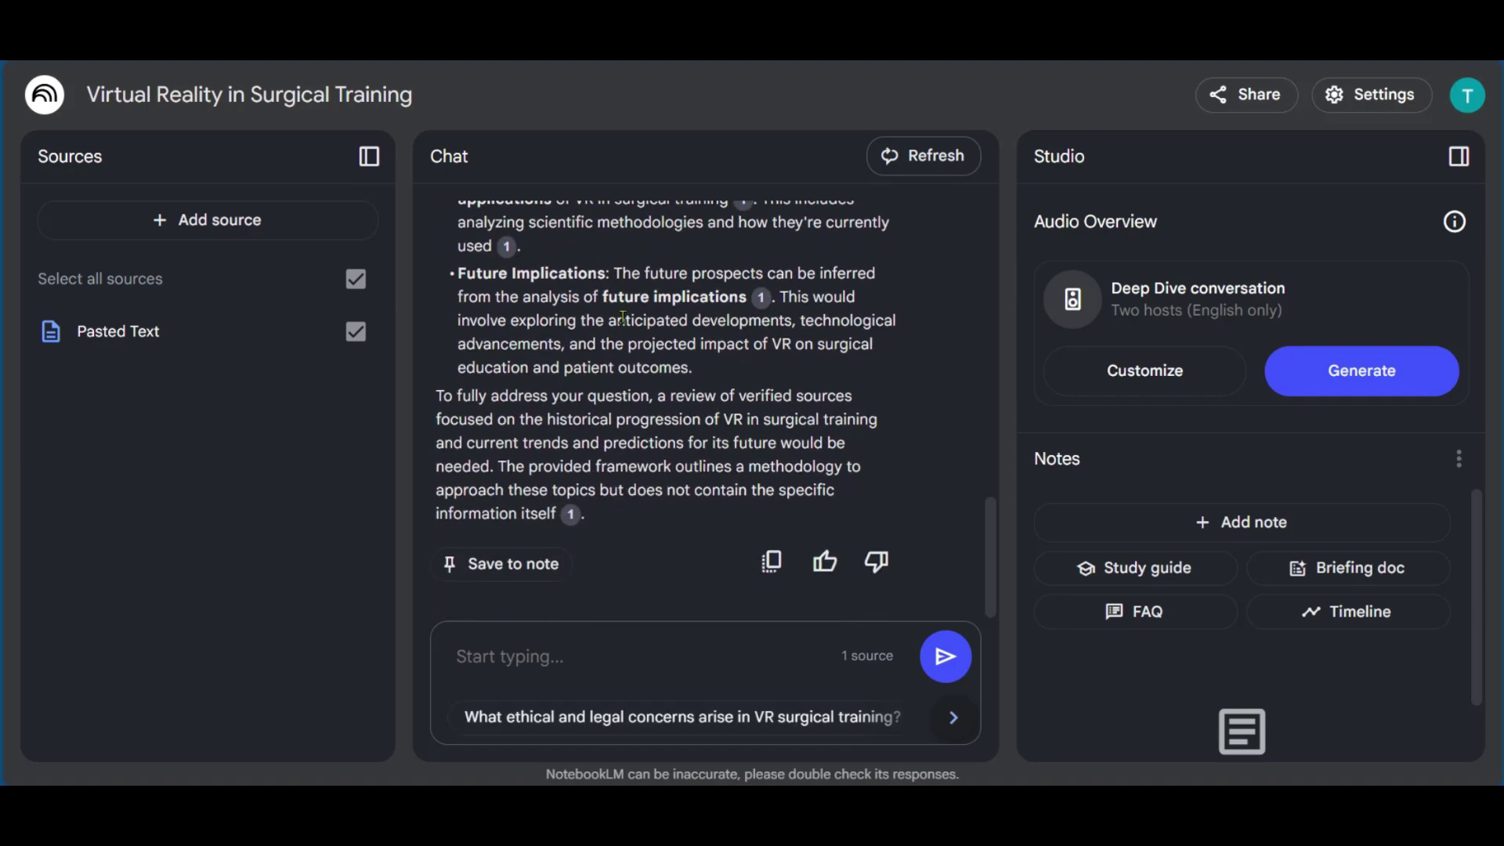